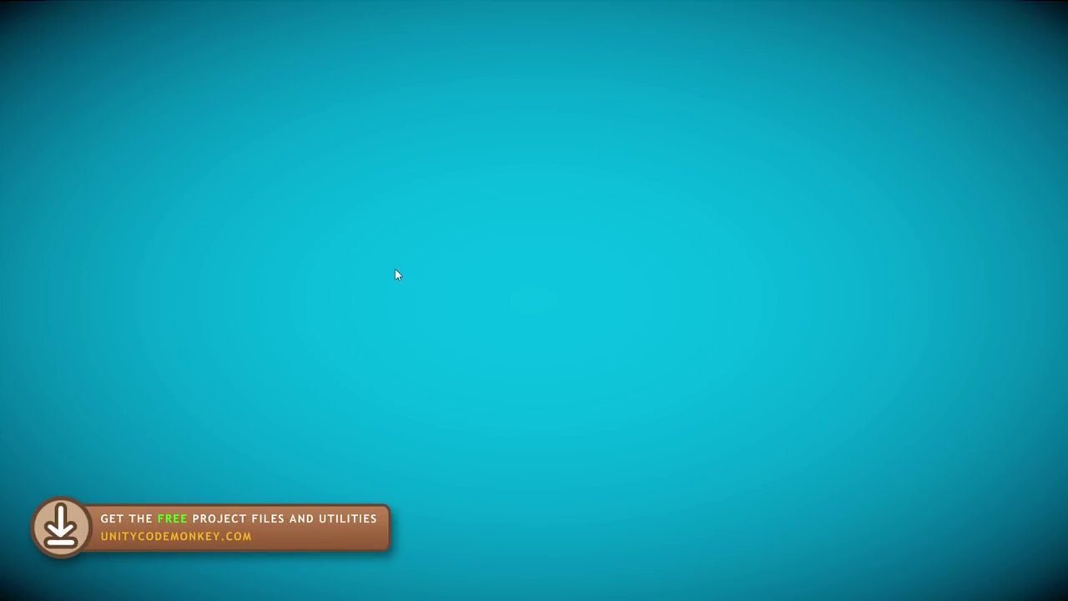
- Open the quit confirmation dialog in the running game and answer No
key("Escape")
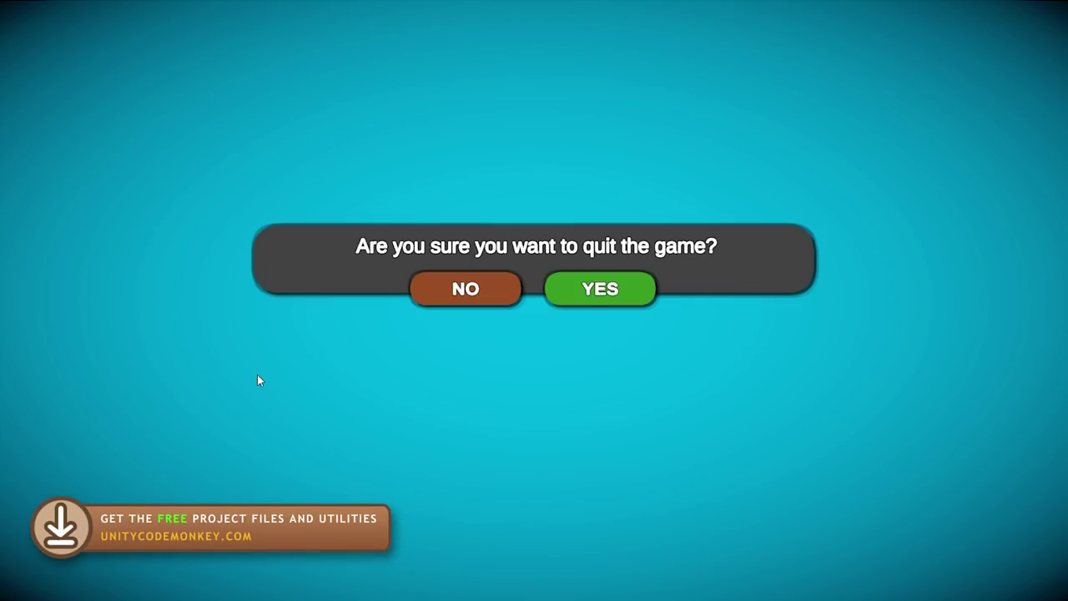
left_click(465, 292)
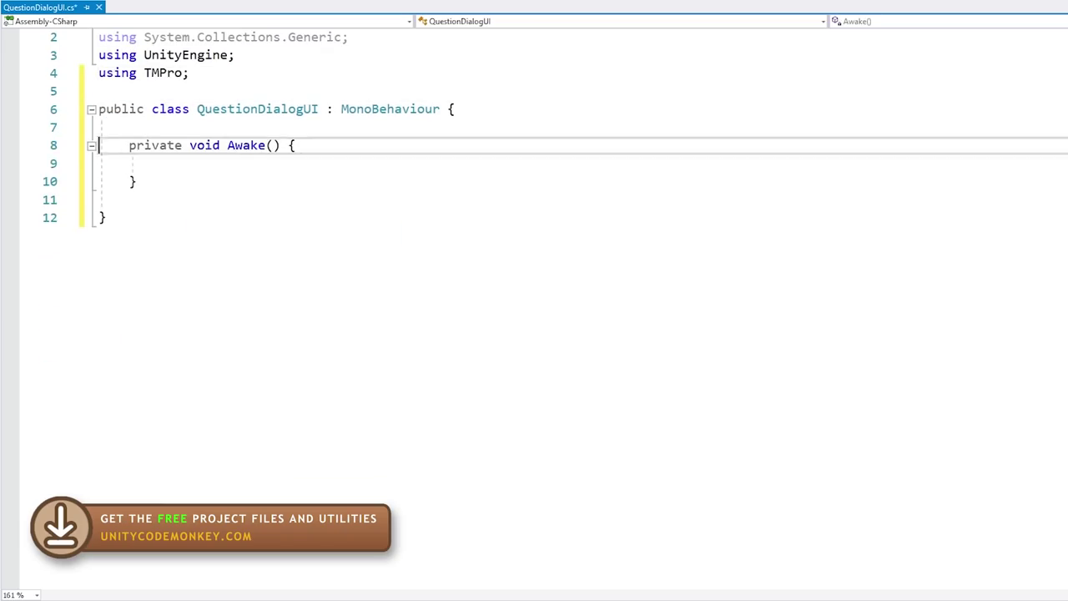
- Declare a private TextMeshProUGUI field named textMeshPro in QuestionDialogUI and assign it in Awake from the Text child's component
key("Return")
key("Up")
type("private TextMeshProUGUI textMeshPro;")
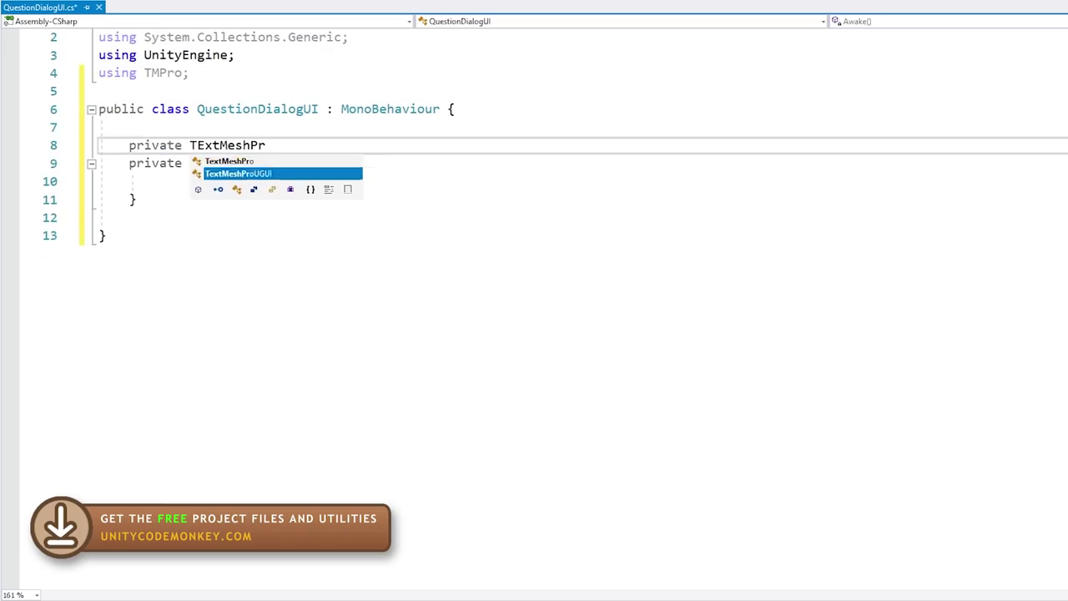
key("Return")
key("ctrl+s")
key("Down")
key("Down")
type("textMeshPro = transform.Find(\"Text\").GetComponent<rtwe;")
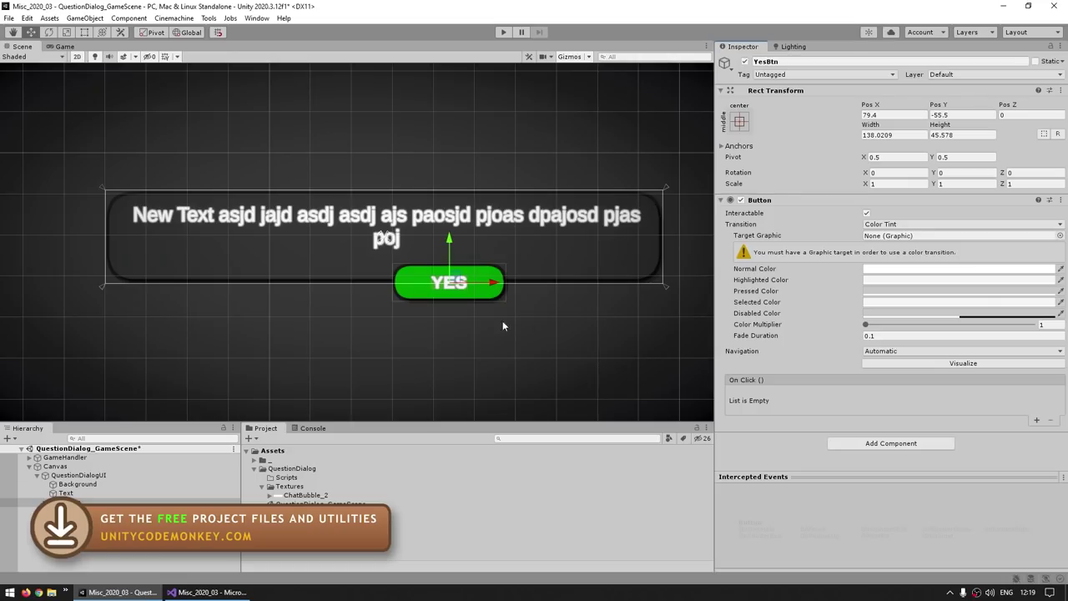
- Give the YesBtn button component shades of green for its normal, highlighted and pressed colours
right_click(888, 248)
left_click(889, 272)
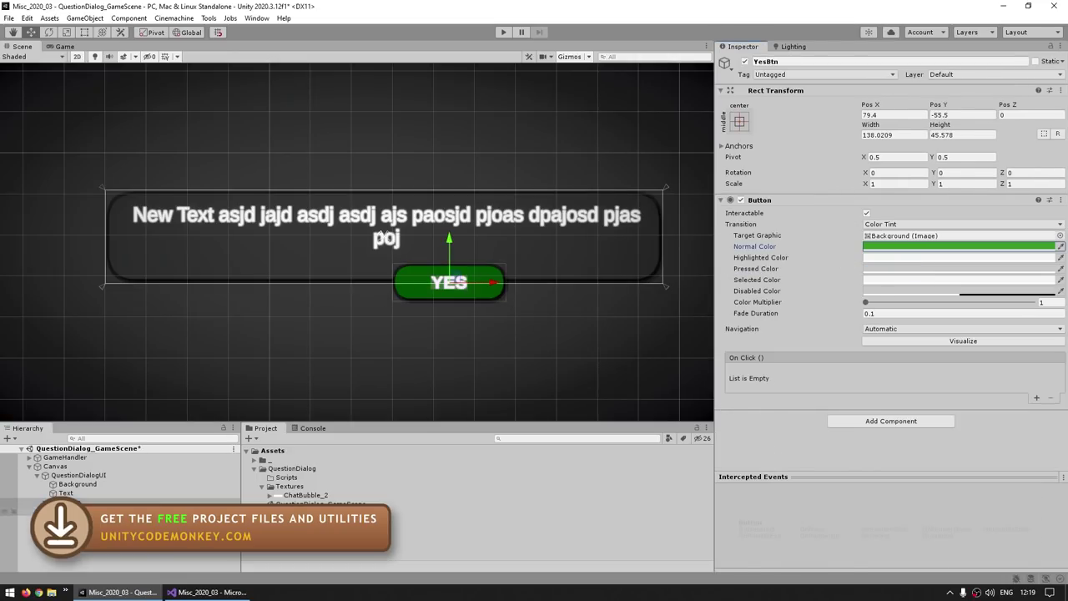
left_click(69, 502)
right_click(886, 258)
left_click(888, 282)
left_click(886, 258)
right_click(885, 269)
left_click(886, 293)
left_click(890, 293)
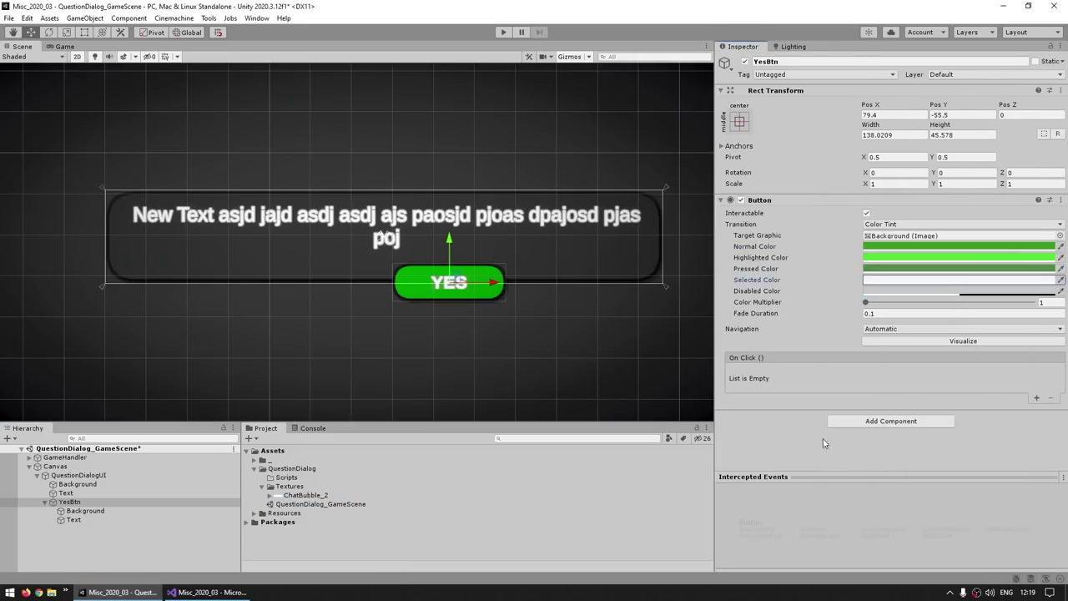
left_click(764, 279)
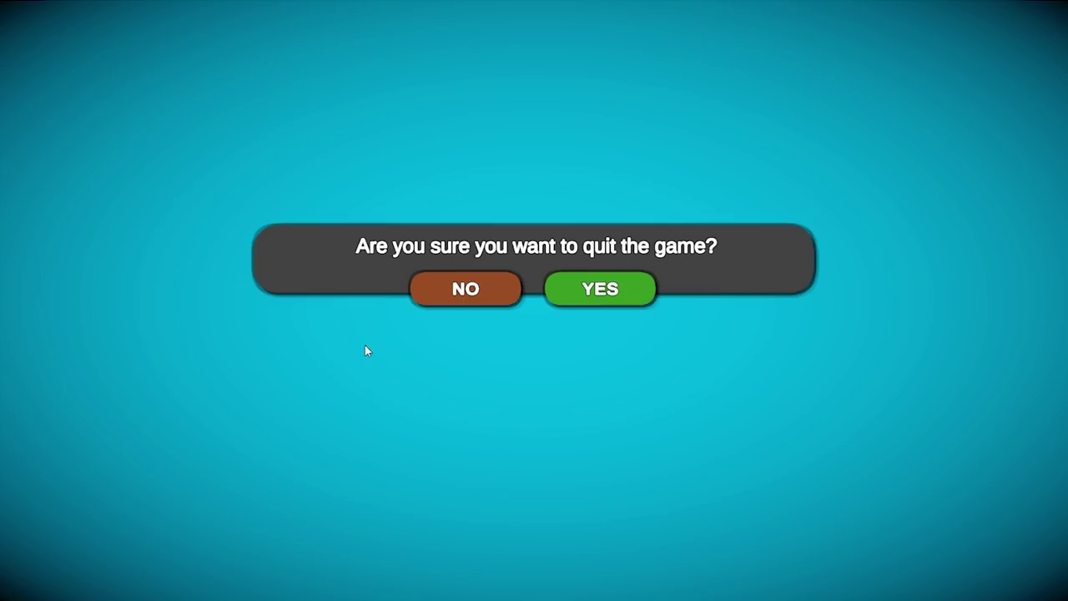
- Test the chained quit dialogs by answering Yes to the first question and No to "Are you really sure?"
left_click(611, 285)
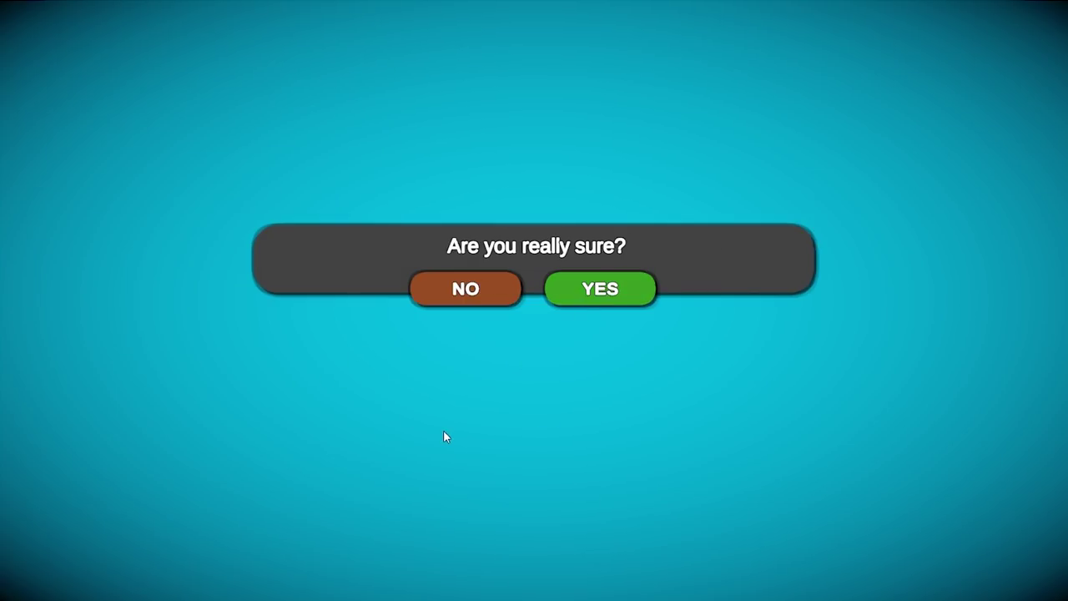
left_click(451, 284)
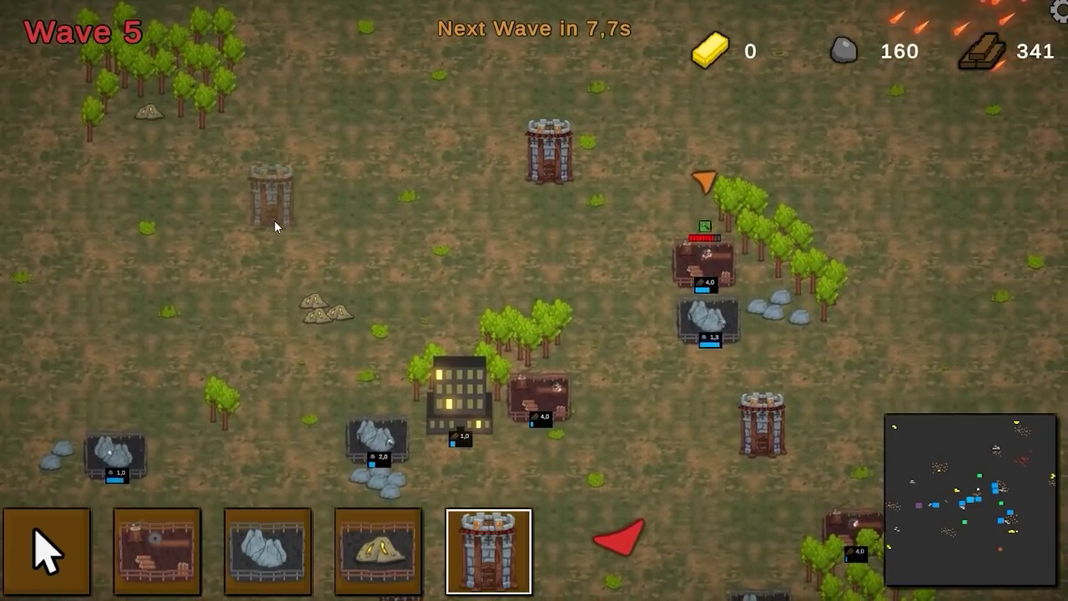
left_click(273, 220)
key("d")
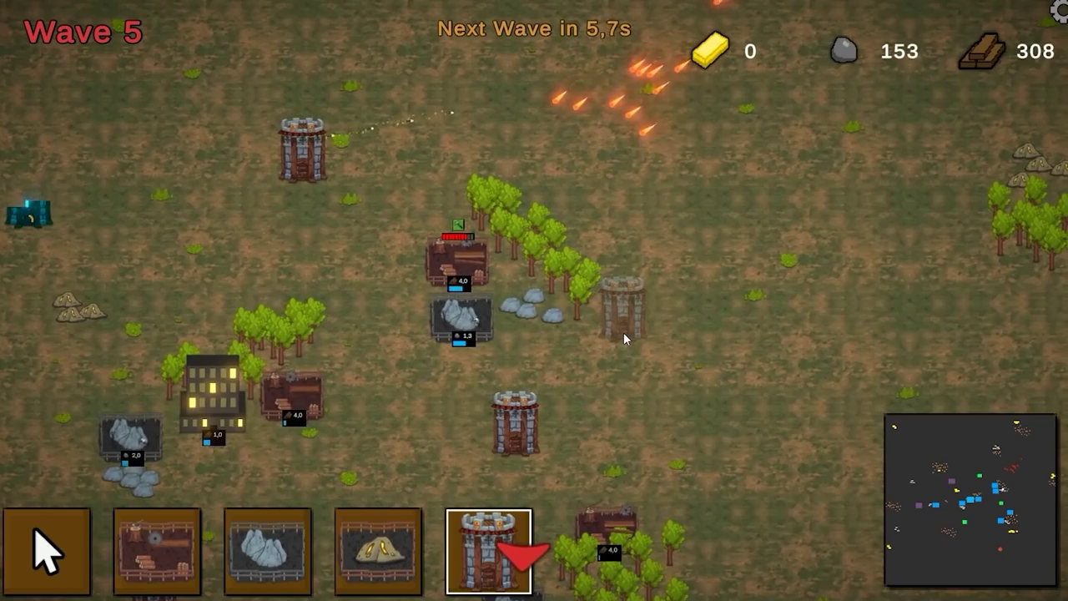
left_click(624, 335)
key("a")
key("s")
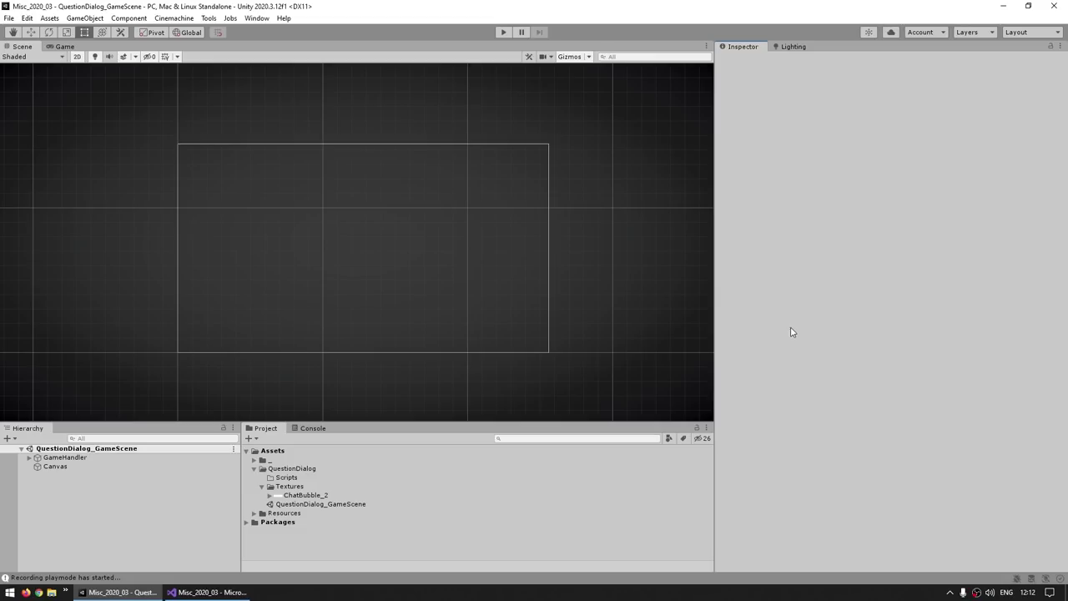
- Create an empty child object under Canvas and name it QuestionDialogUI
left_click(313, 428)
left_click(90, 469)
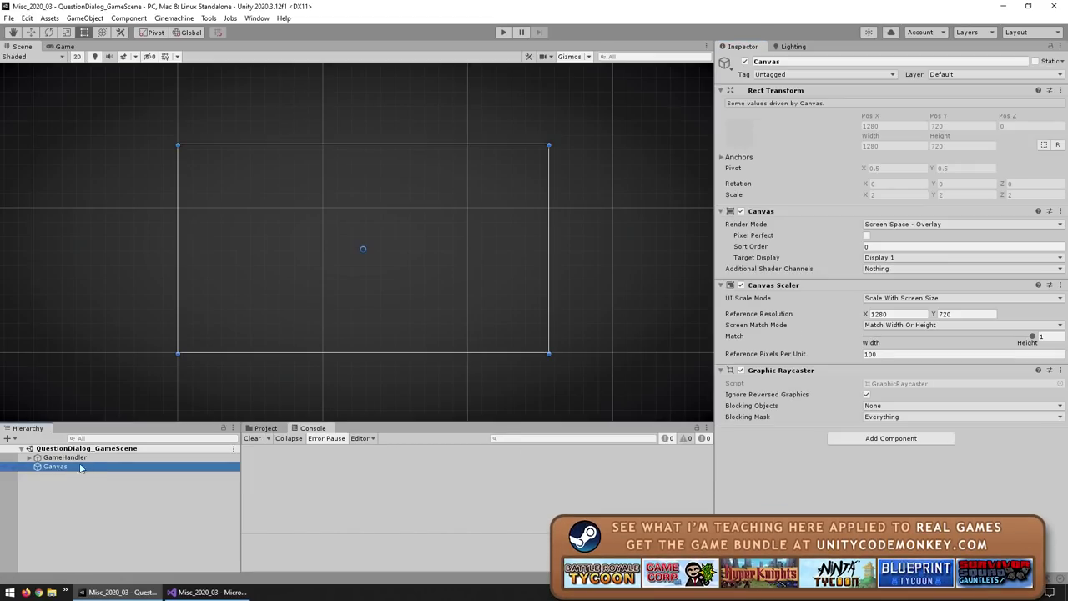
right_click(80, 467)
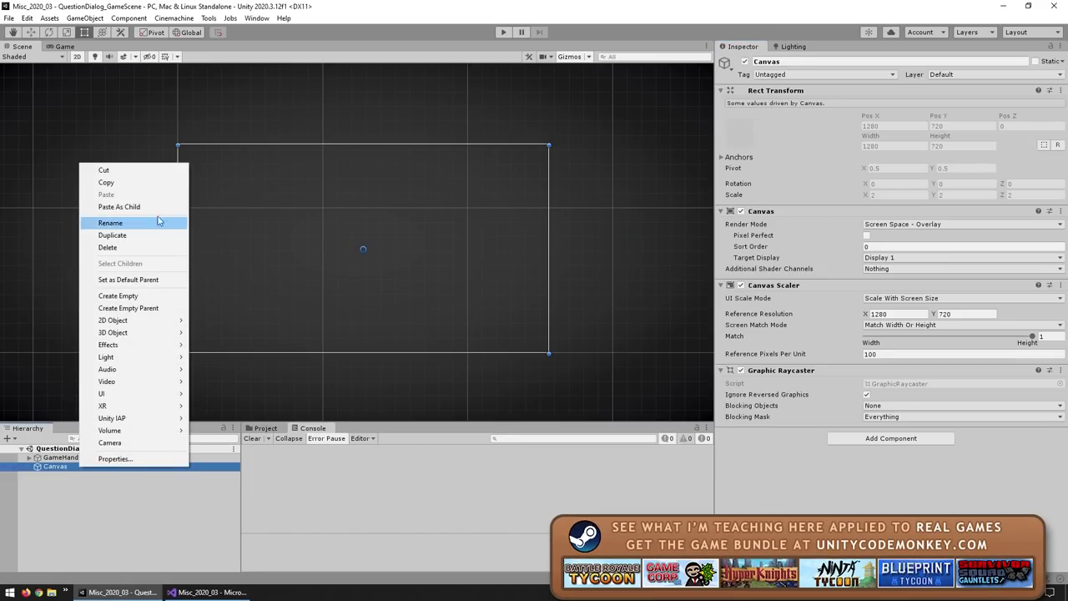
left_click(132, 297)
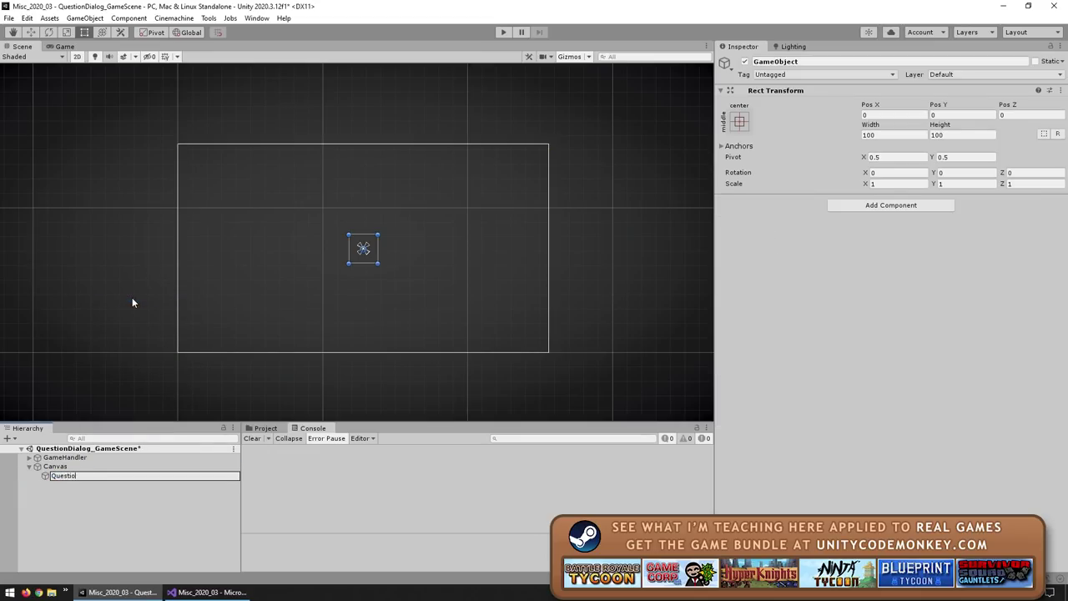
type("QuestionDialogUI")
key("Return")
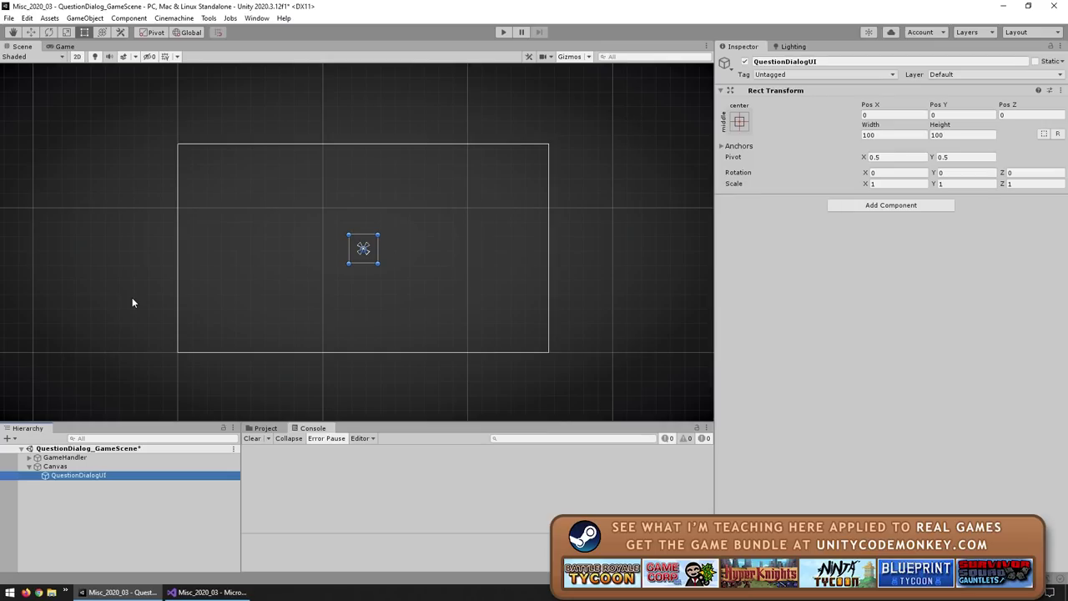
- Add a UI Image as a child of QuestionDialogUI and name it Background
right_click(63, 476)
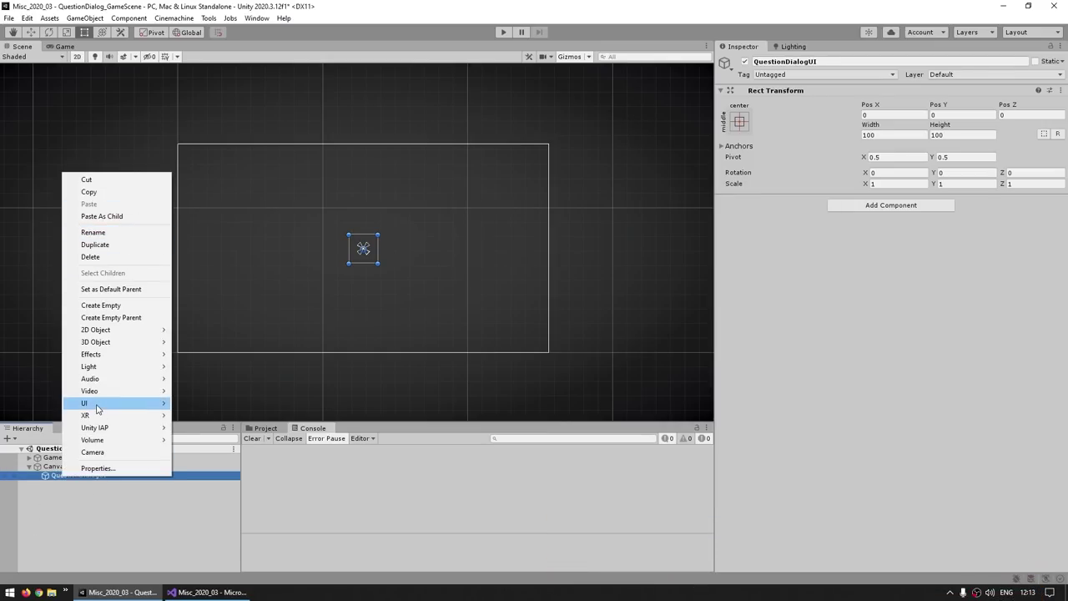
mouse_move(92, 405)
left_click(201, 232)
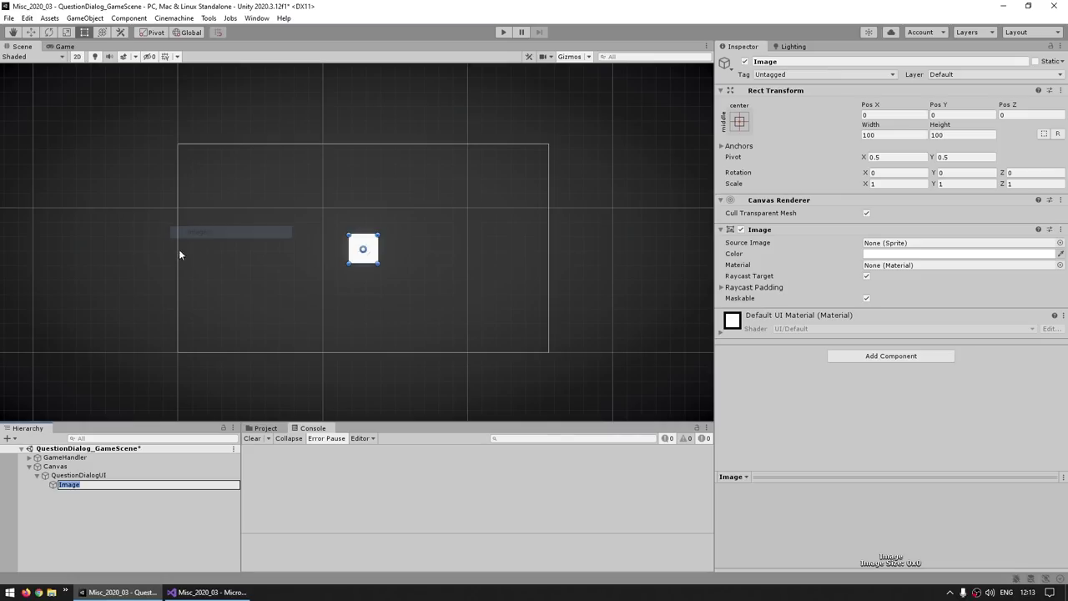
type("Backgroun")
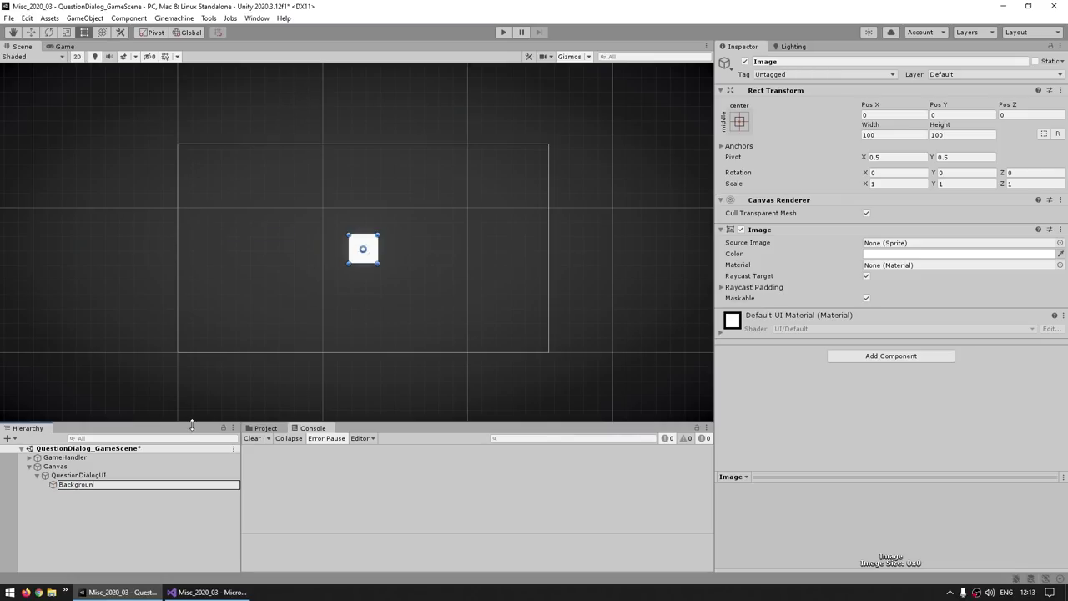
type("d")
key("Return")
- Set the Background's anchors to stretch in both directions so it fills its parent with zero offsets
left_click(739, 122)
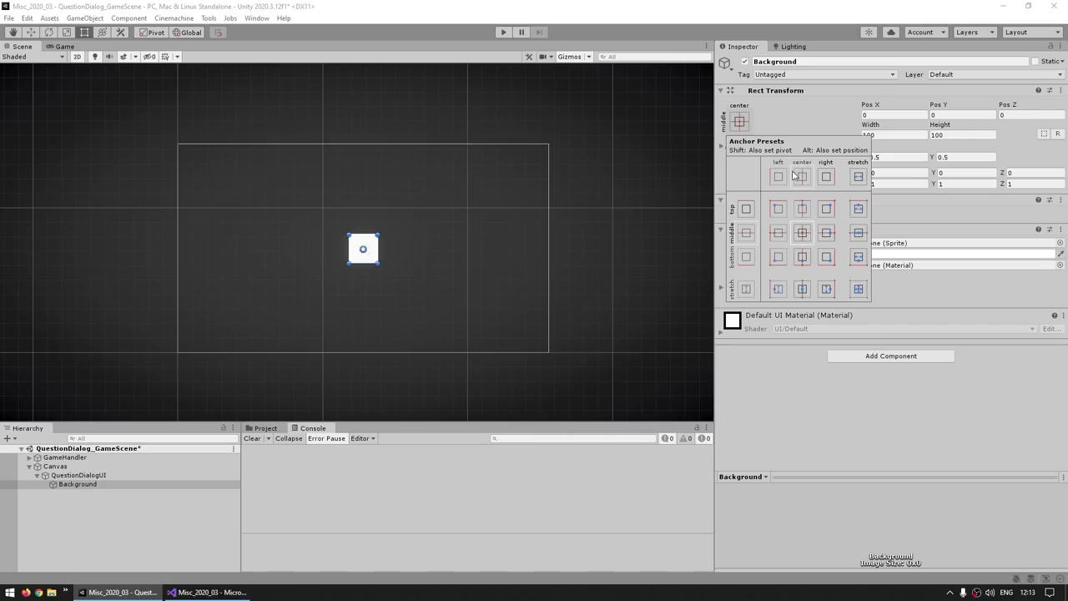
left_click(859, 289)
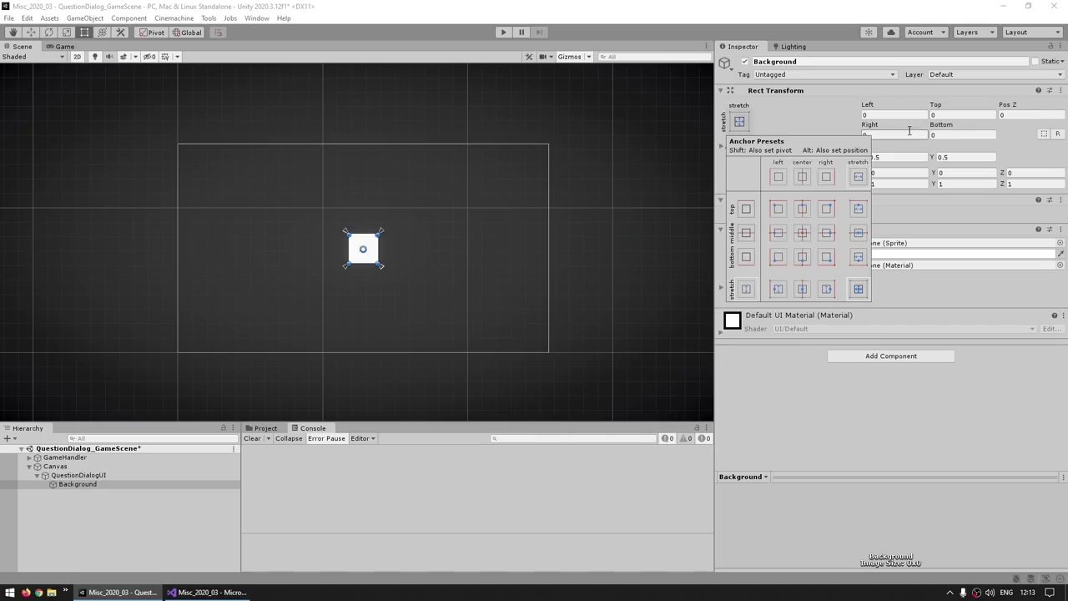
left_click(855, 115)
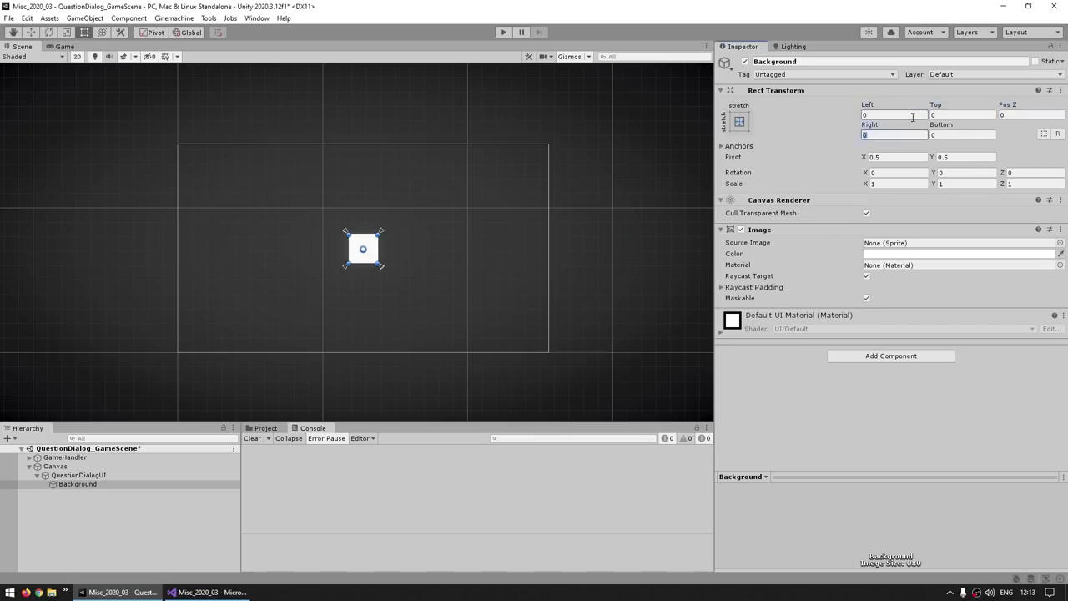
- Widen the QuestionDialogUI rectangle on both sides to about 607 wide, keeping it 100 high
left_click(79, 475)
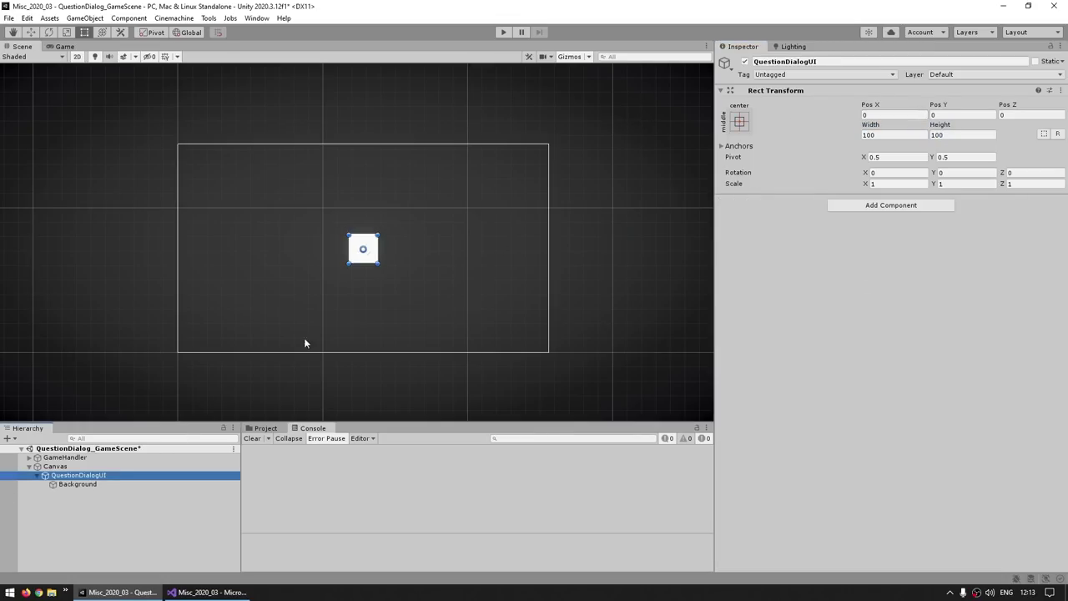
scroll(317, 326, "up", 3)
left_click_drag(413, 204, 523, 205)
left_click_drag(363, 219, 253, 215)
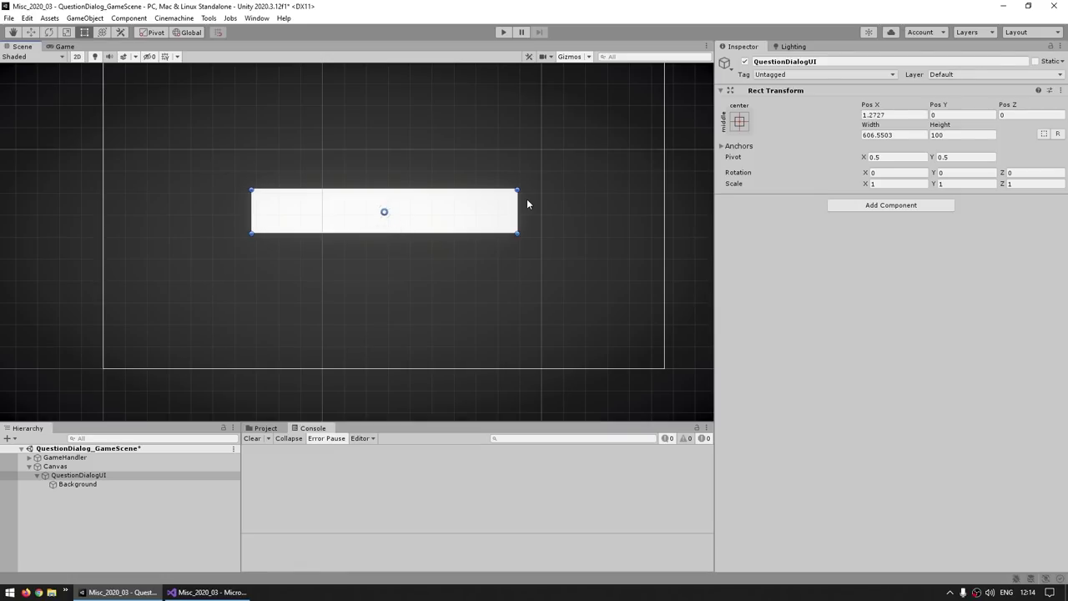
- Assign the ChatBubble_2 texture as the Background image's source sprite
left_click(79, 484)
left_click(265, 428)
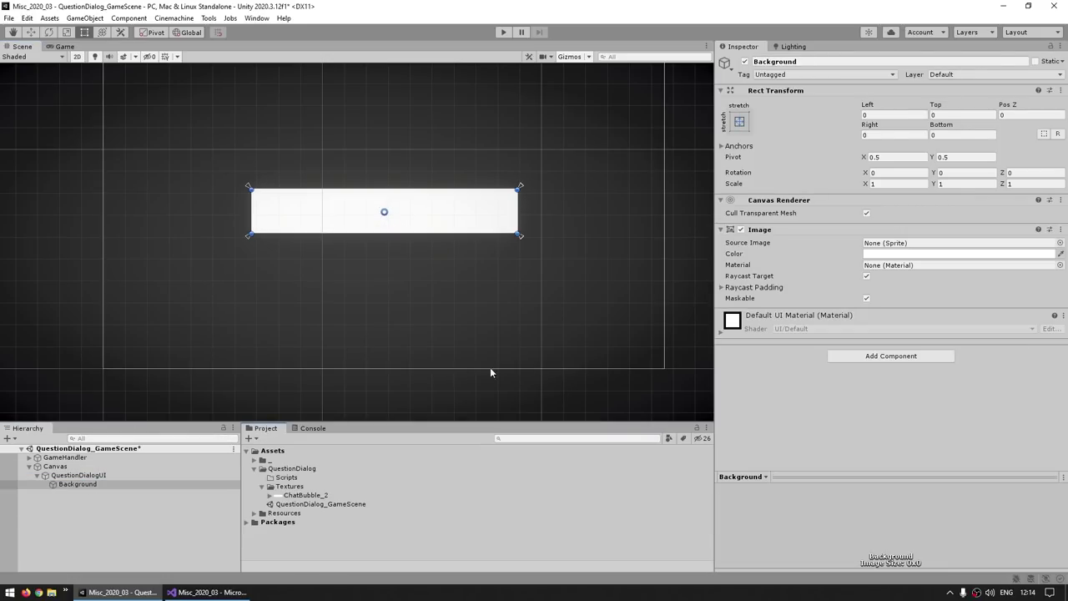
left_click_drag(305, 496, 886, 244)
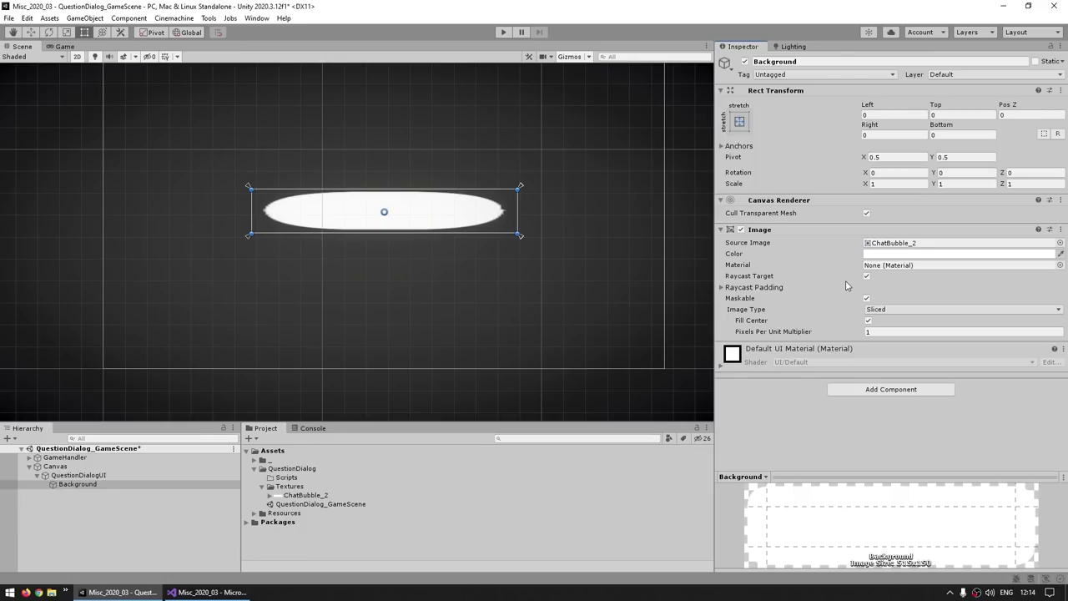
- Examine the nine-slice borders of the ChatBubble_2 texture in the Sprite Editor
left_click(304, 495)
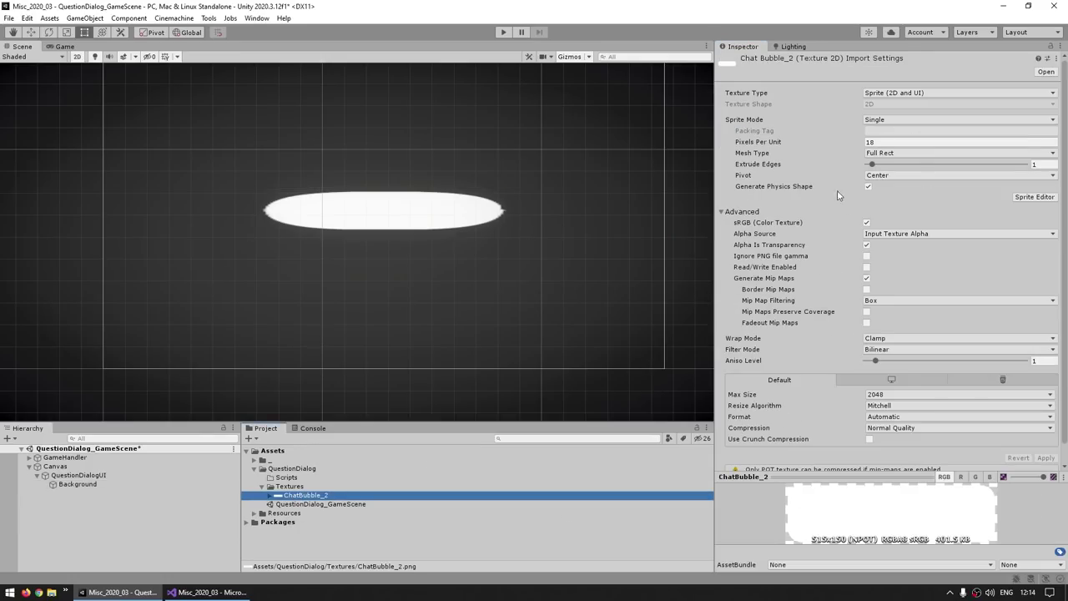
left_click(1035, 197)
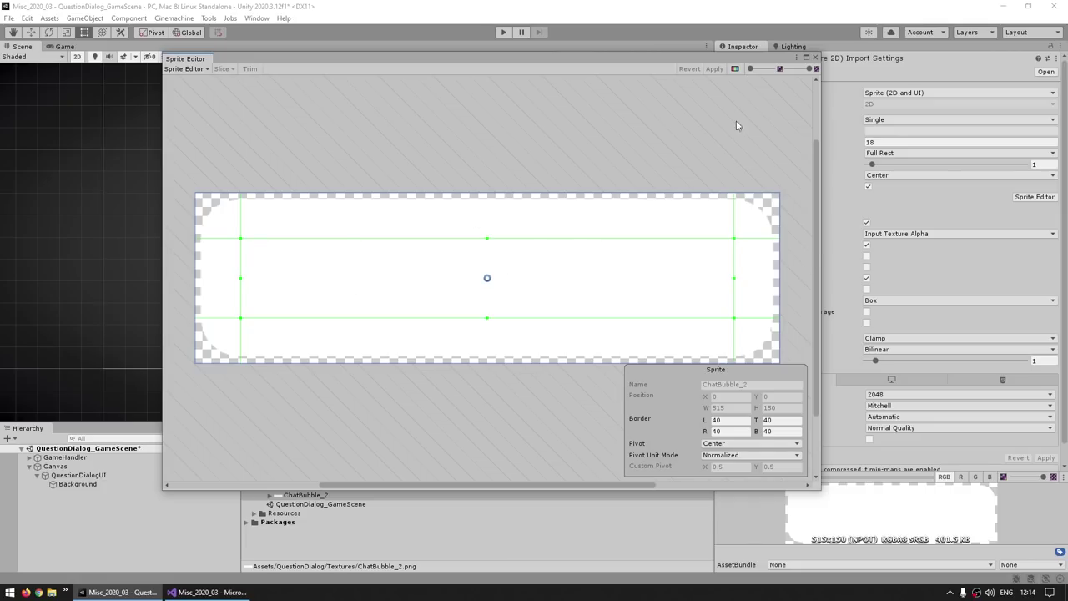
left_click(815, 58)
- Keep the Background's image type as Sliced and set its Pixels Per Unit Multiplier to 6.75
left_click(68, 486)
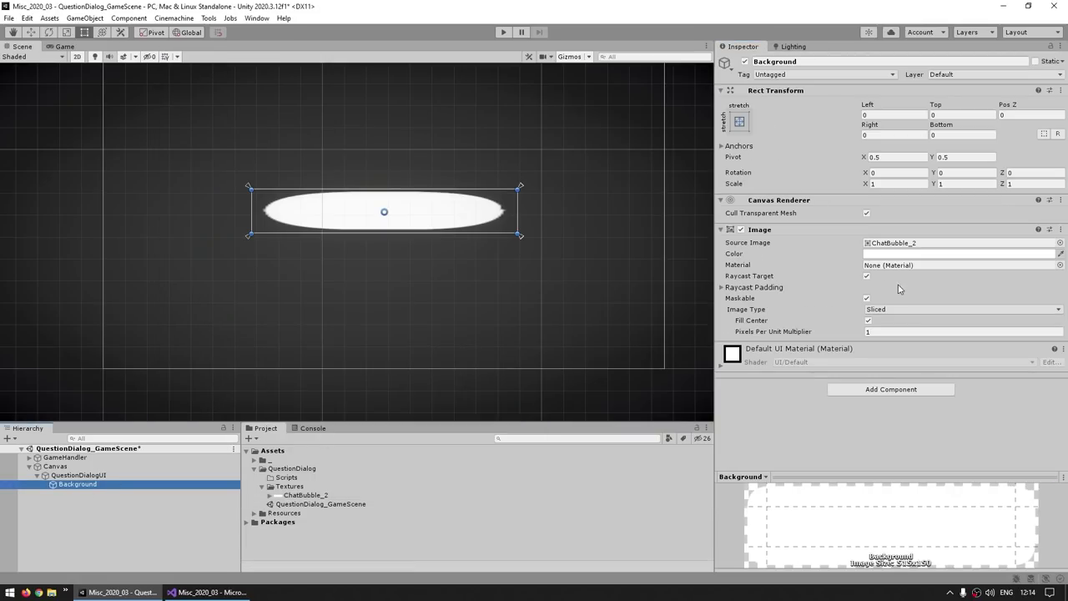
left_click(890, 312)
left_click(889, 332)
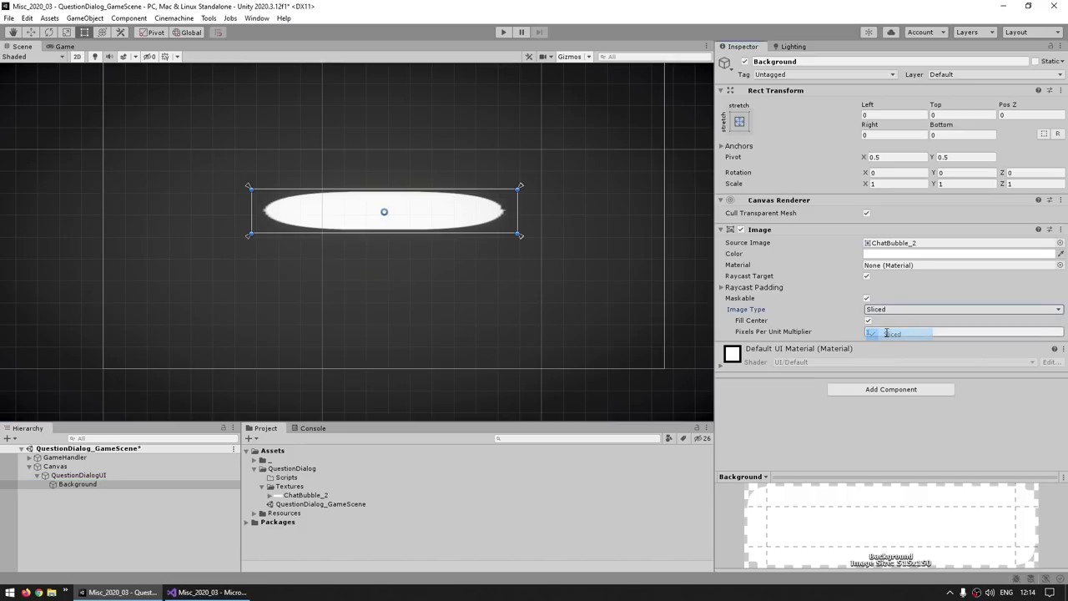
left_click_drag(760, 334, 869, 336)
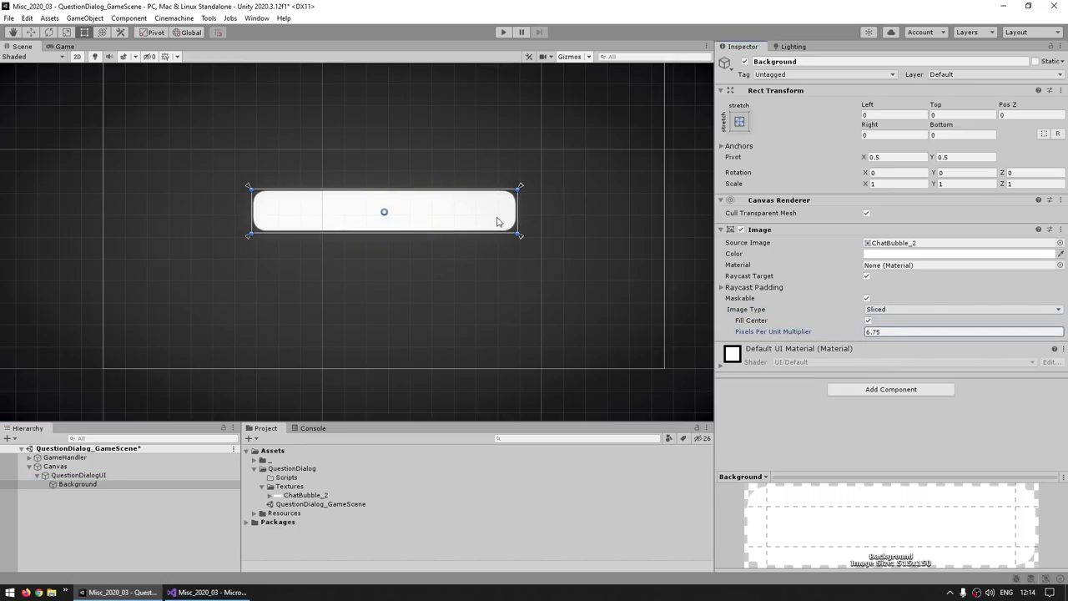
- Try enlarging the QuestionDialogUI rectangle from its upper corner to test the sliced background, and undo the resize
left_click(88, 476)
left_click_drag(519, 190, 555, 123)
key("ctrl+z")
- Set the Background image's colour to dark grey, hexadecimal 3D3D3D
left_click(472, 220)
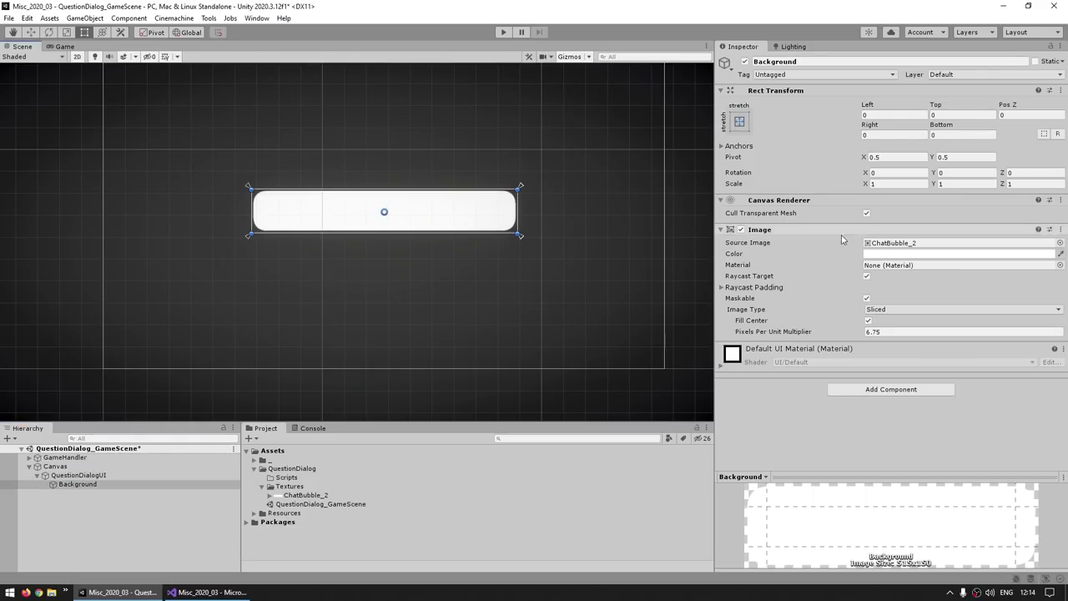
left_click(899, 254)
left_click_drag(966, 365, 883, 361)
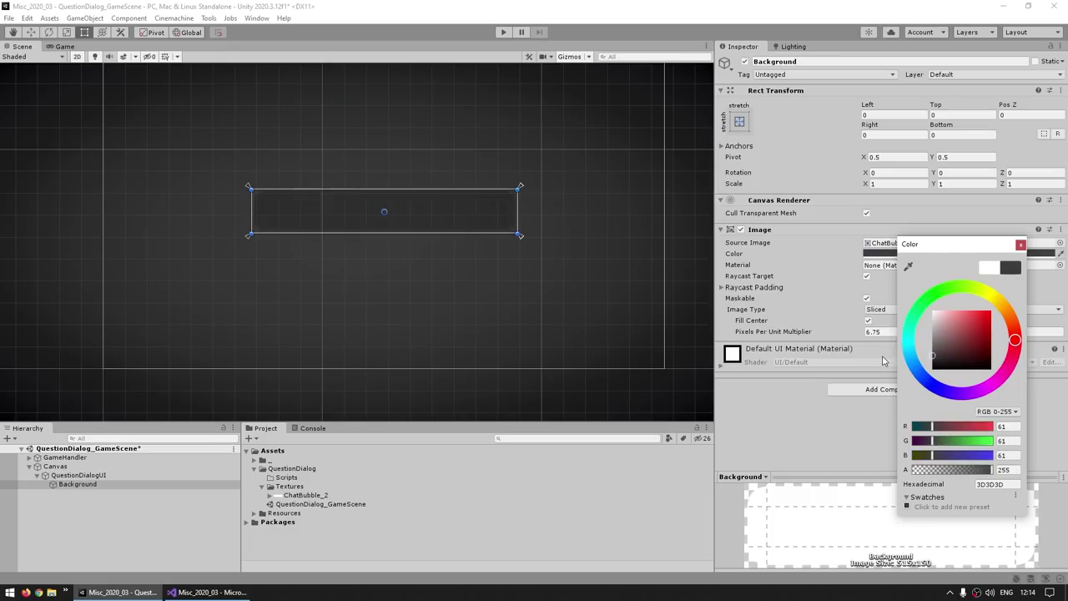
left_click(792, 445)
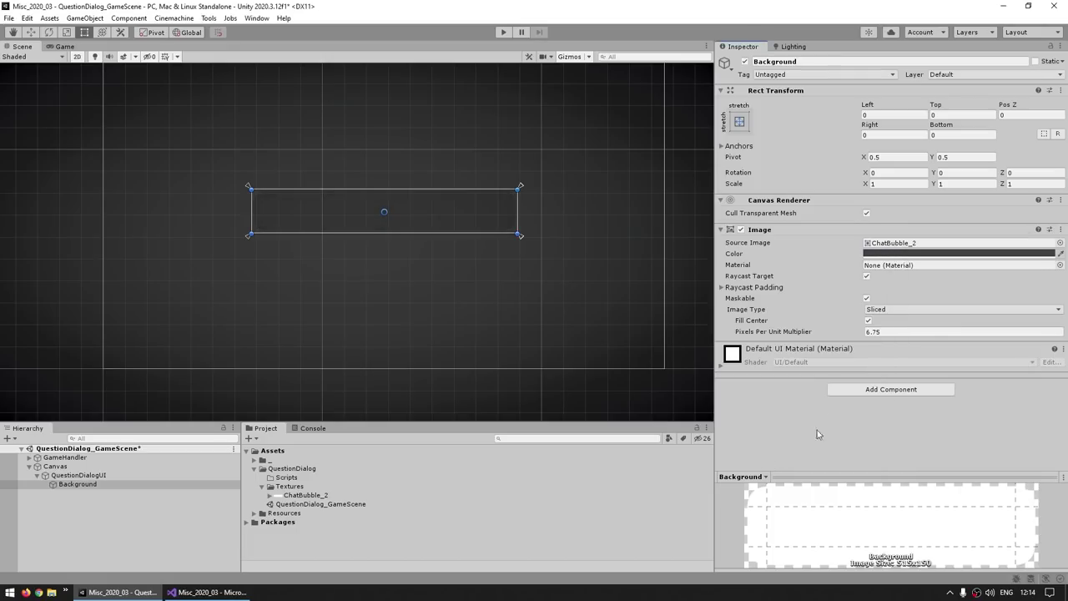
- Add an Outline component and a Shadow component to the Background object
left_click(869, 389)
type("outline")
key("Return")
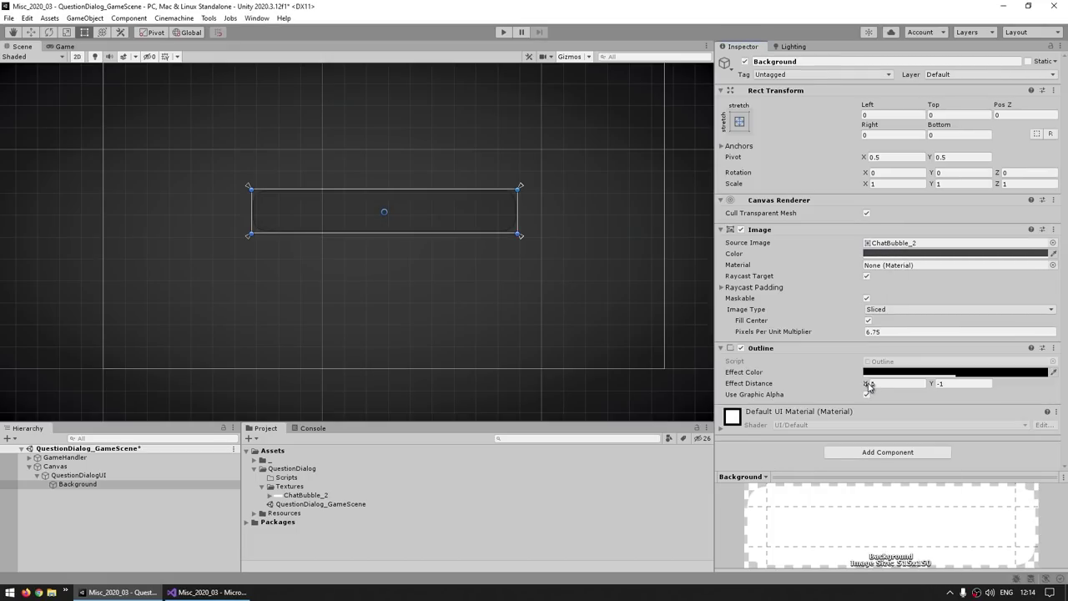
left_click(888, 452)
type("shadow")
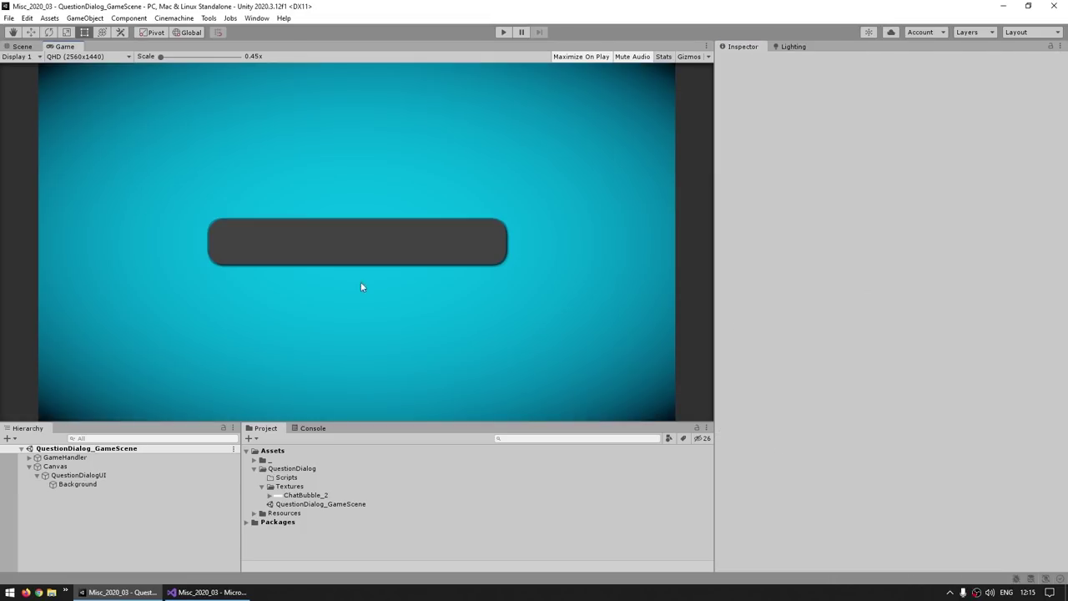
- Add a TextMeshPro text object as a child of QuestionDialogUI and name it Text
key("ctrl+1")
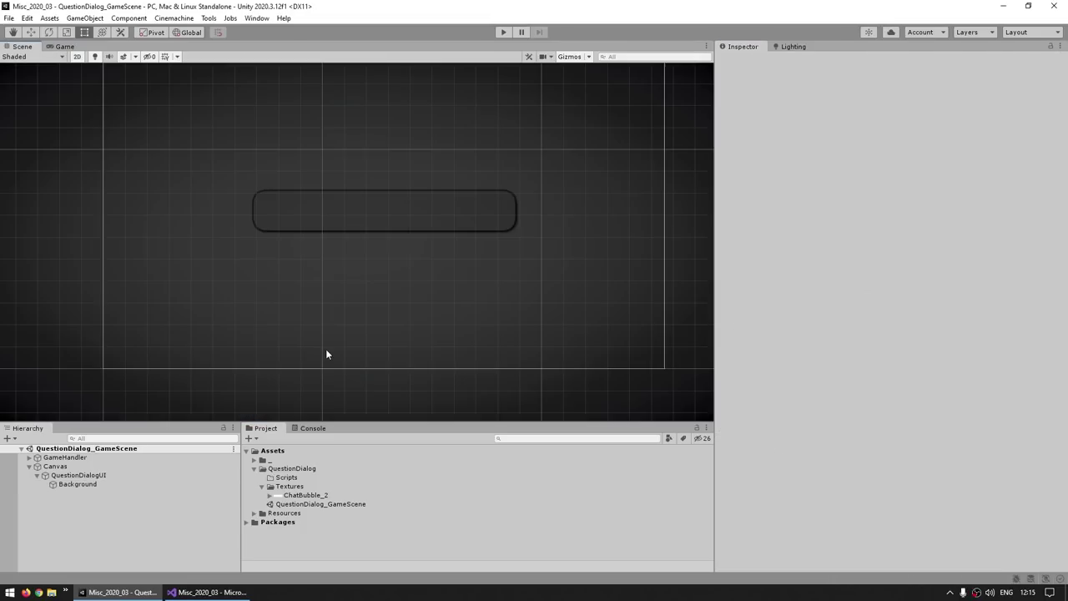
scroll(354, 270, "up", 6)
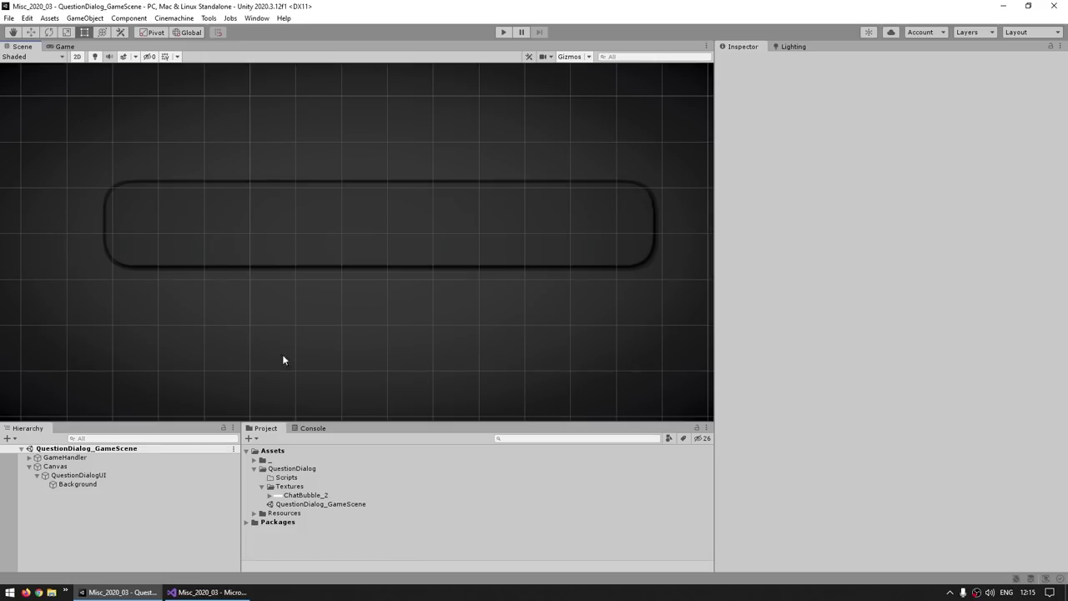
right_click(69, 475)
mouse_move(101, 399)
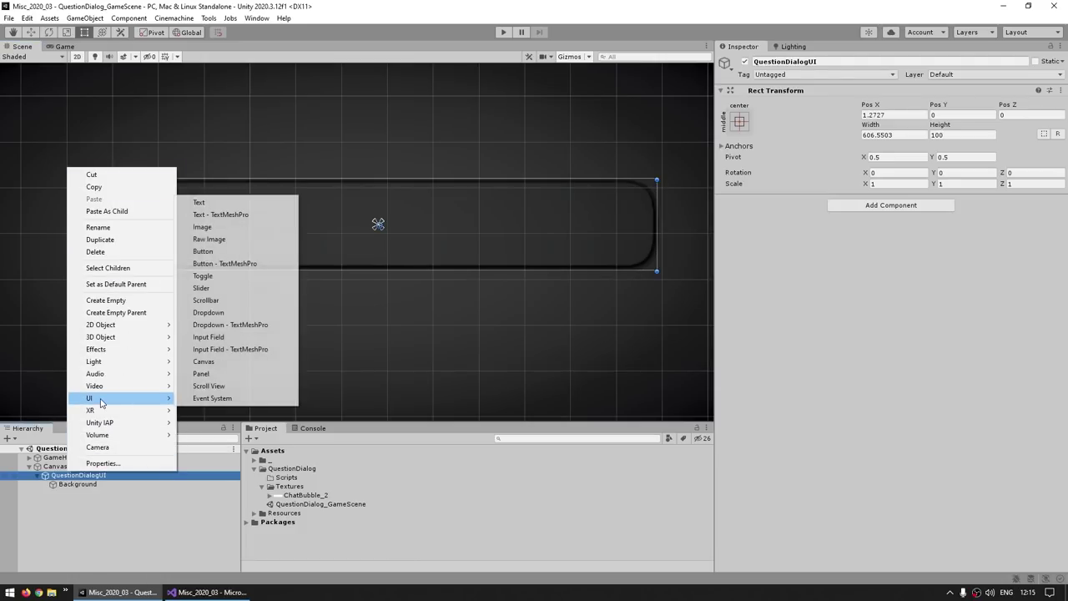
left_click(211, 218)
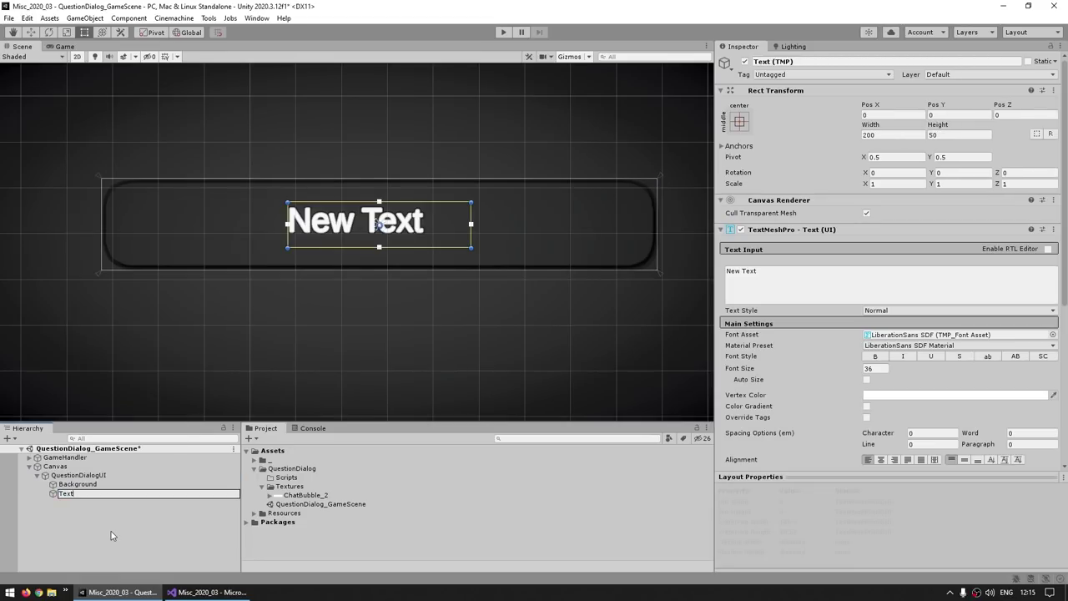
key("Return")
- Append the filler words "asjd jajd asdj asdj ajs paosjd pjoas dpajosd pjas poj" to the Text object's content
scroll(524, 317, "down", 4)
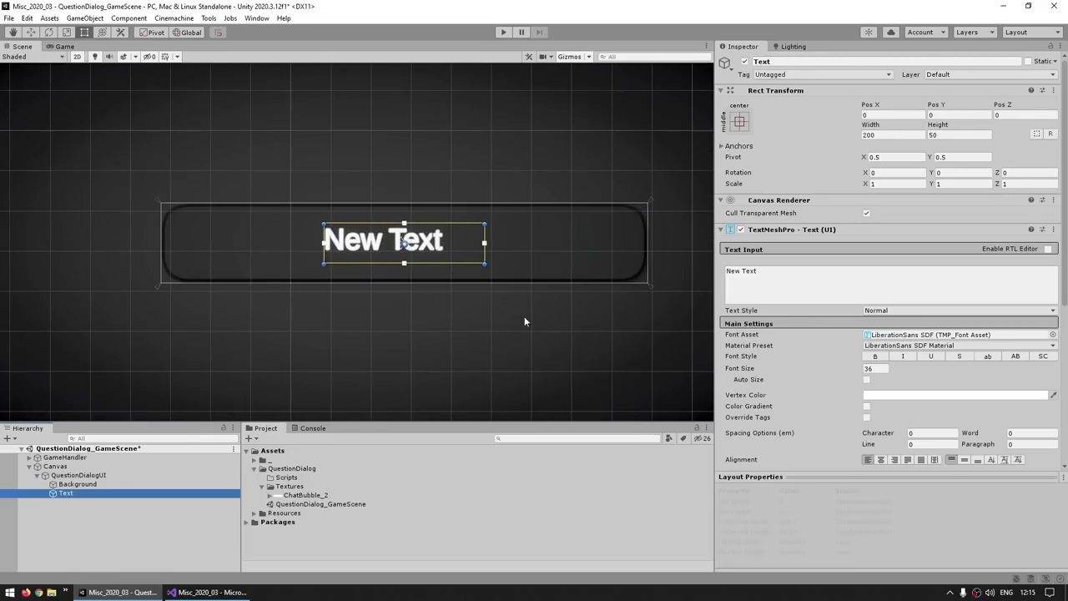
left_click(798, 285)
left_click(775, 286)
type("asjd jajd asdj asdj ajs paosjd pjoas dpajosd pjas poj")
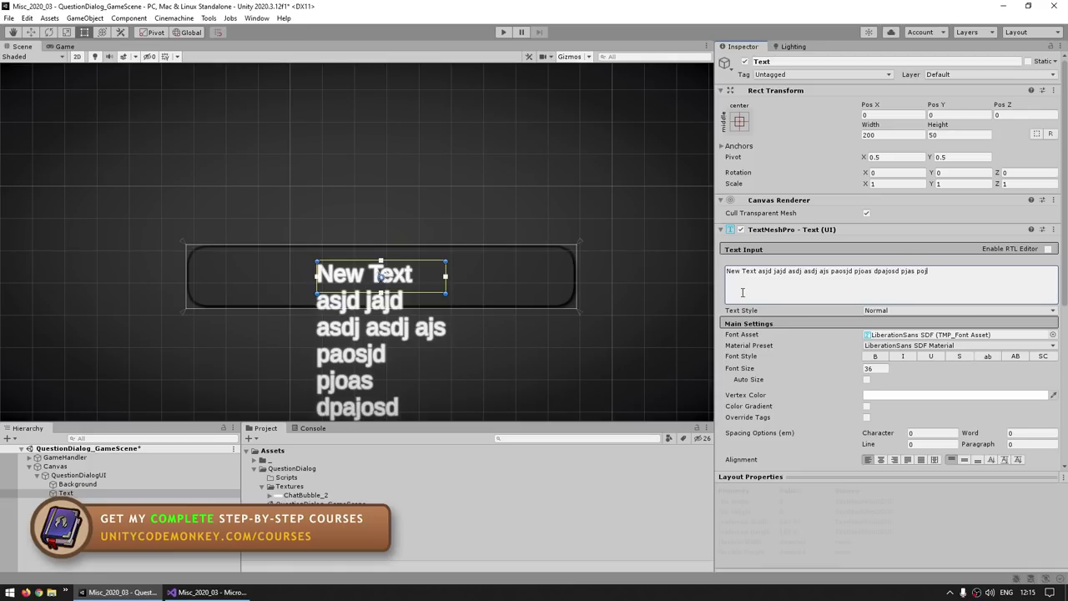
- Anchor the Text object to stretch in both directions and set its left, top, right and bottom offsets to 0
left_click(739, 122)
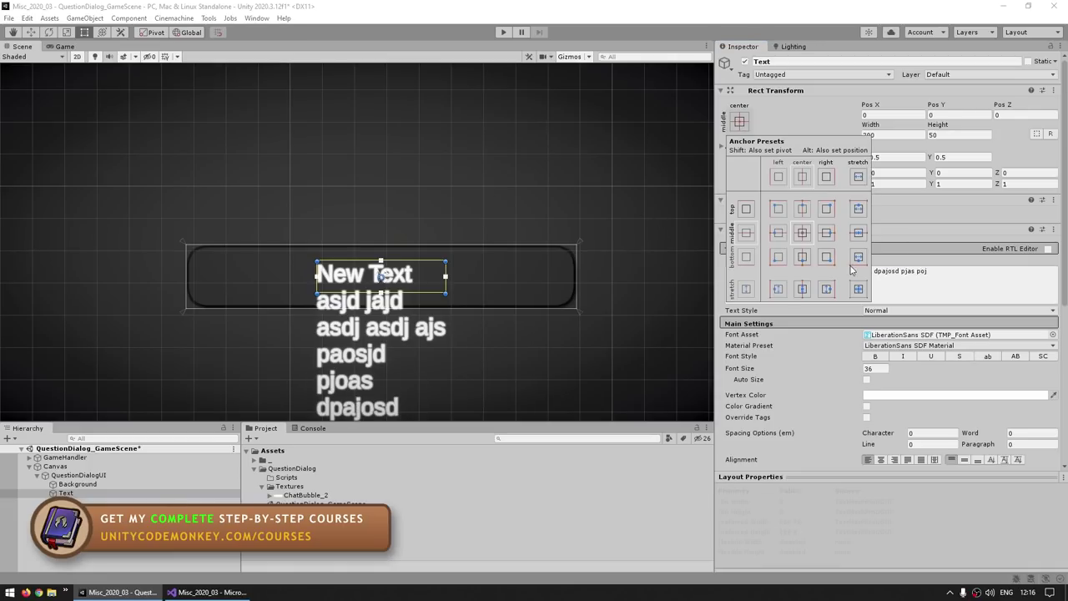
left_click(861, 290)
left_click(894, 115)
type("0")
key("Tab")
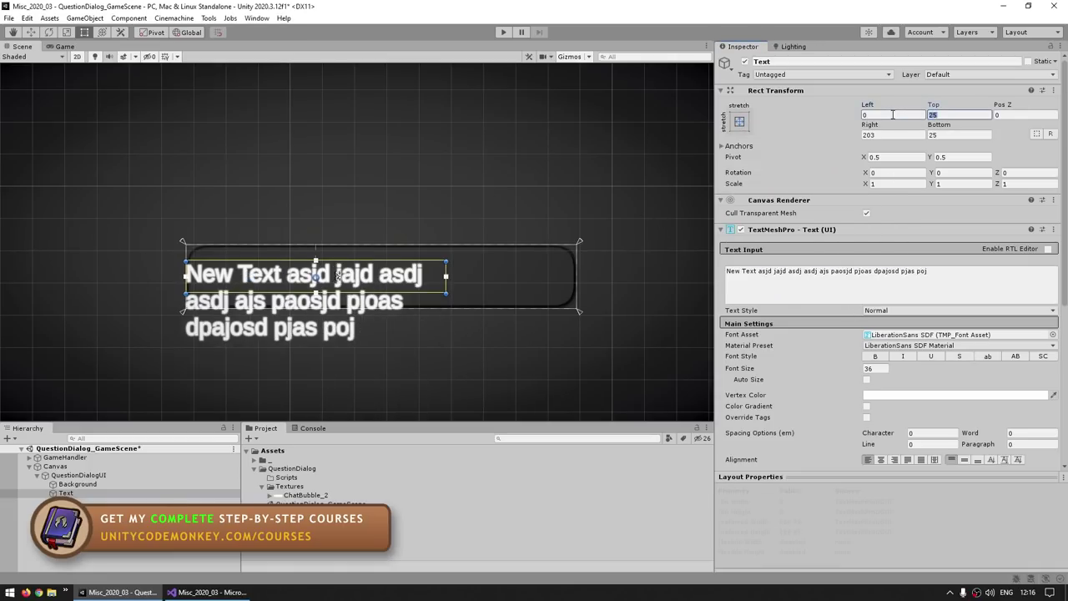
type("0")
key("Tab")
key("Tab")
type("0")
key("Tab")
type("0")
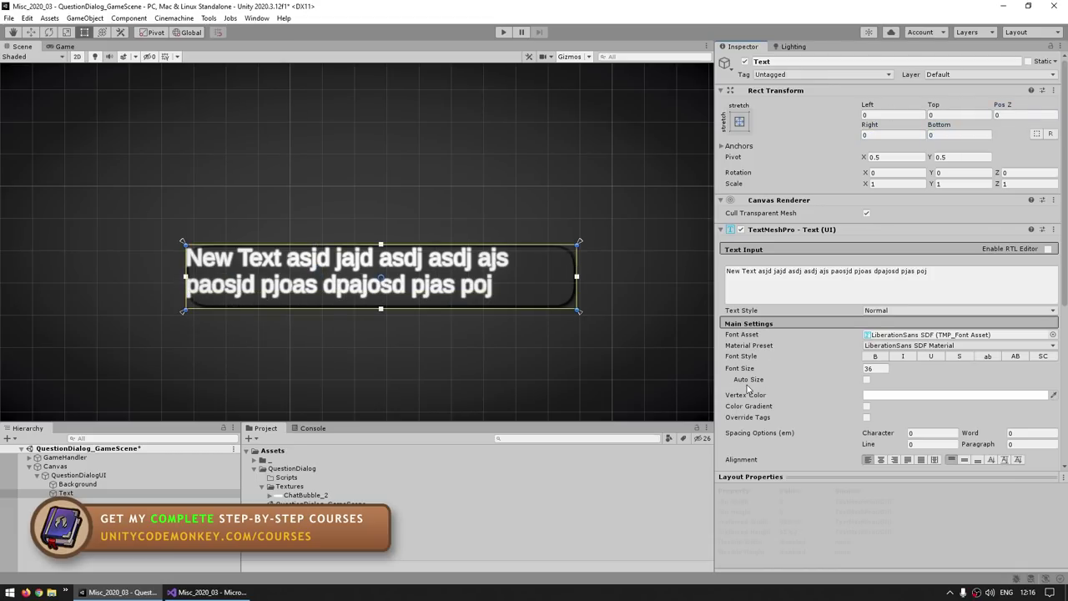
- Enable Auto Size on the Text object with a minimum font size of 12 and a maximum of 24
left_click(866, 380)
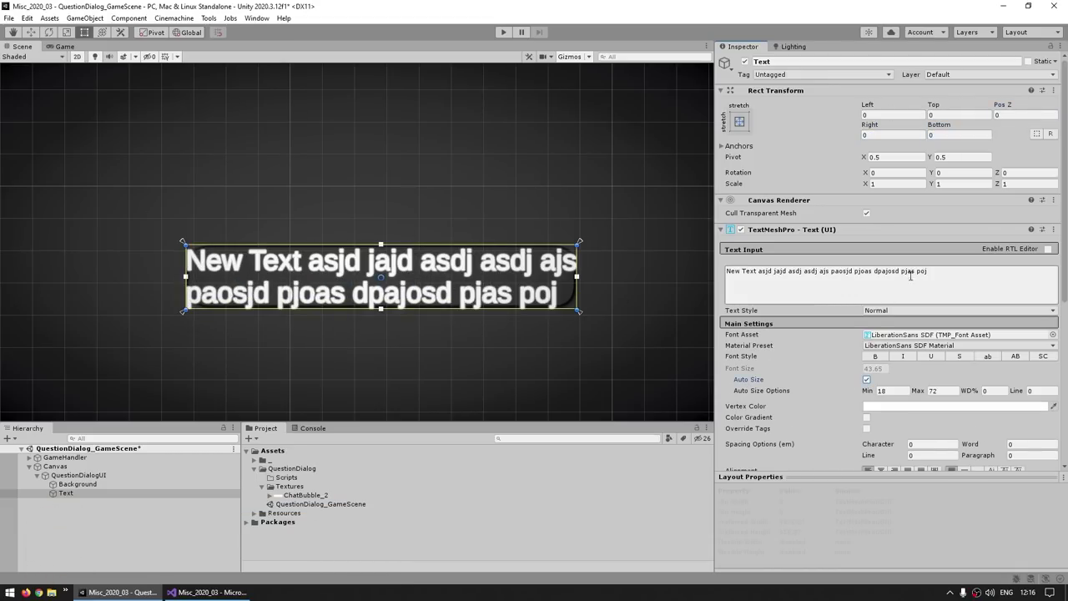
left_click(64, 47)
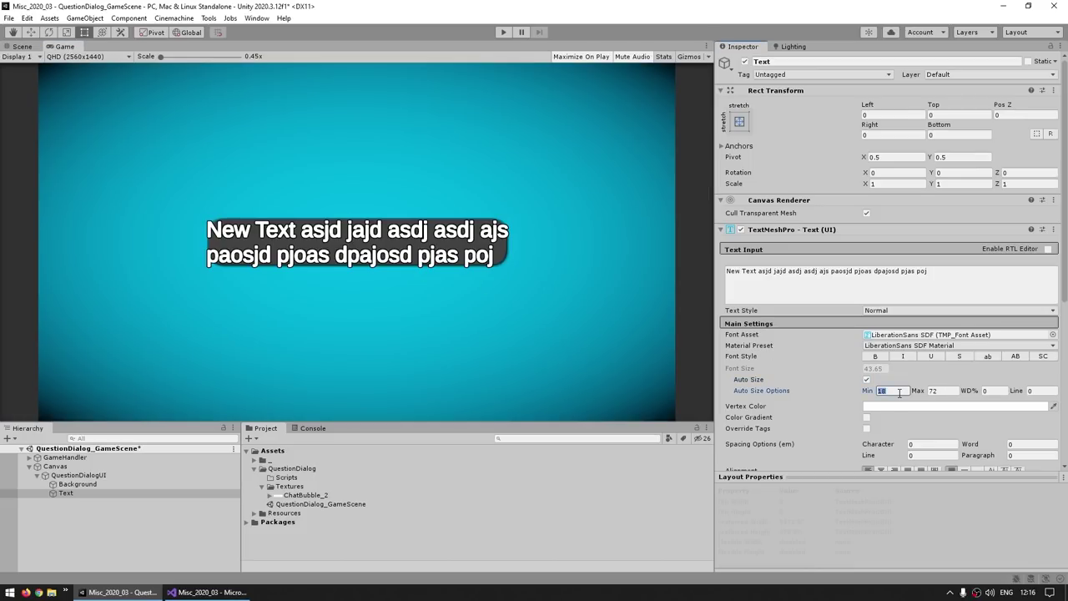
type("10")
key("Tab")
type("20")
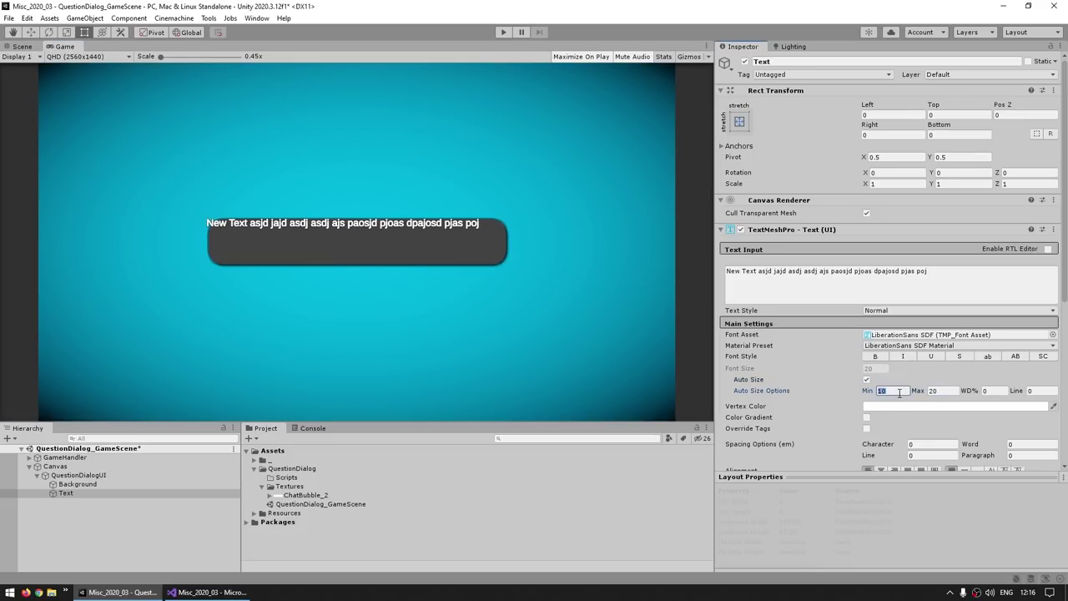
key("Tab")
type("24")
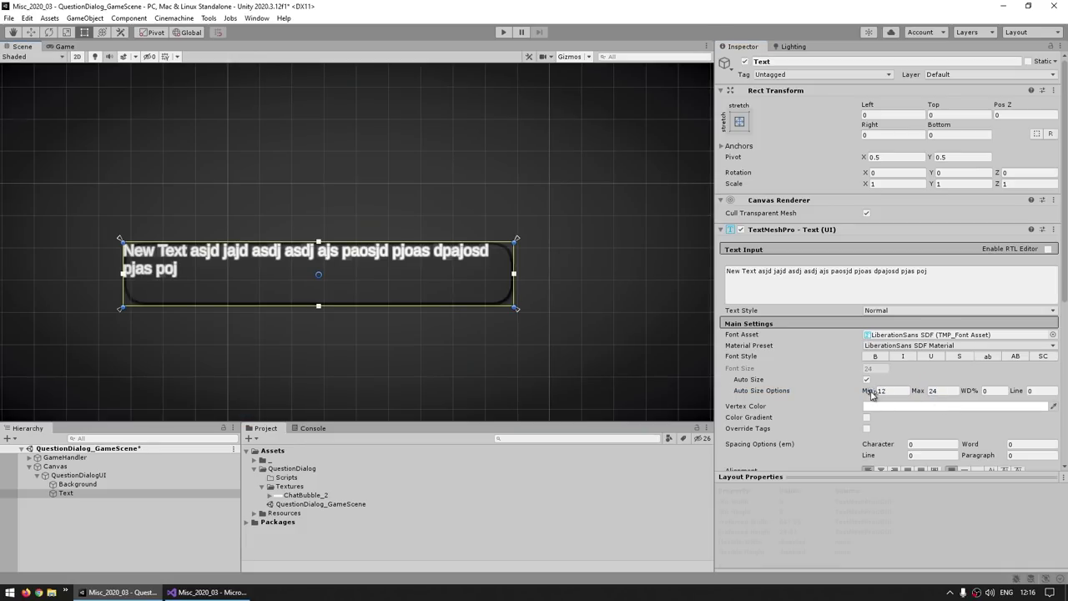
- Centre the text horizontally with top vertical alignment and keep its overflow mode as Overflow
middle_click_drag(223, 262, 267, 260)
scroll(267, 259, "up", 5)
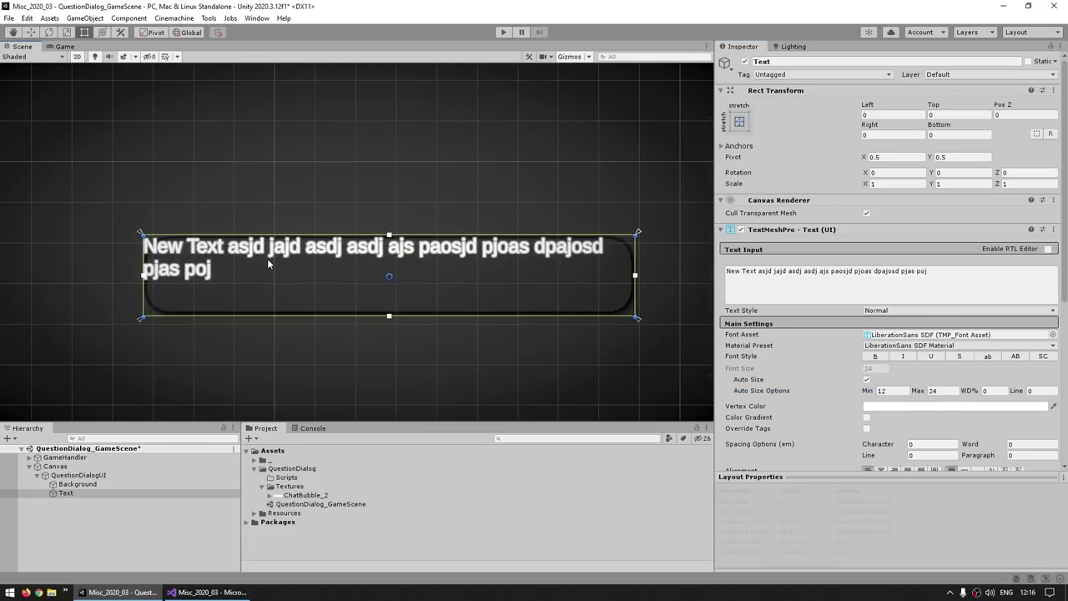
scroll(831, 349, "down", 3)
left_click(881, 371)
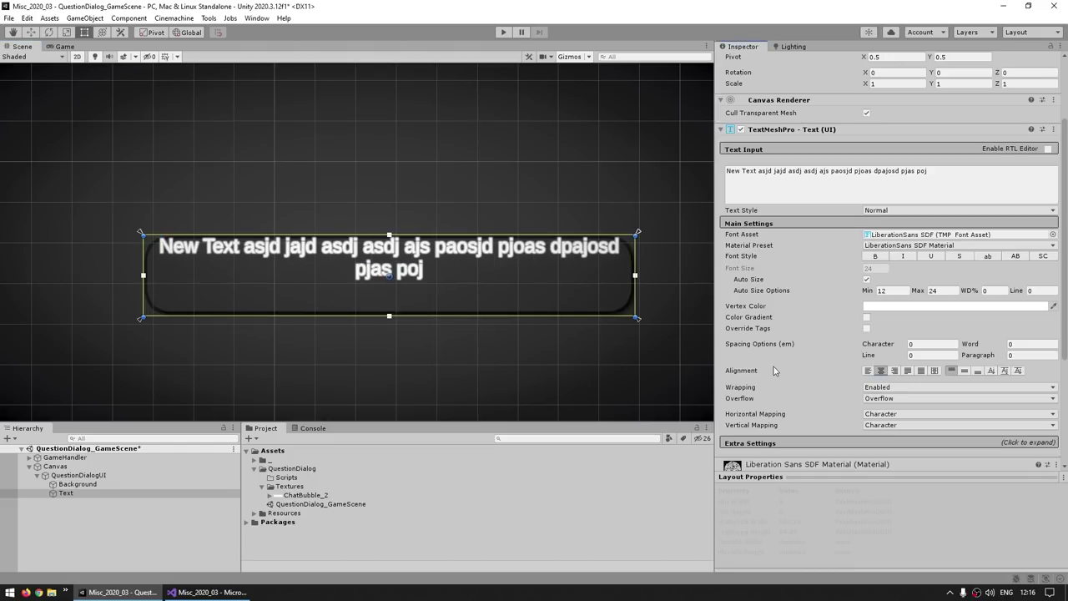
left_click(967, 371)
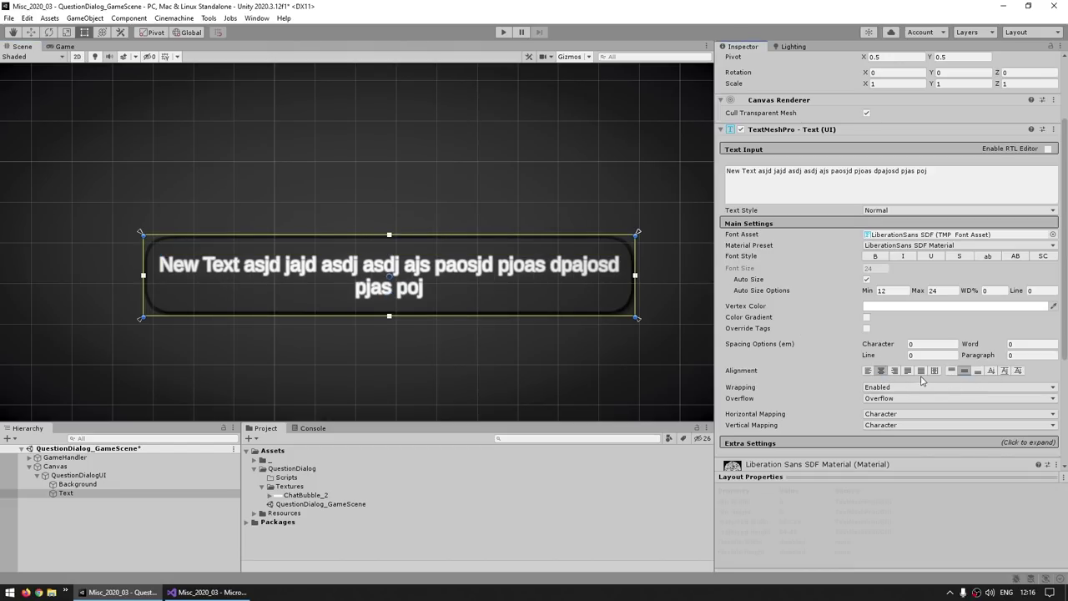
left_click(952, 371)
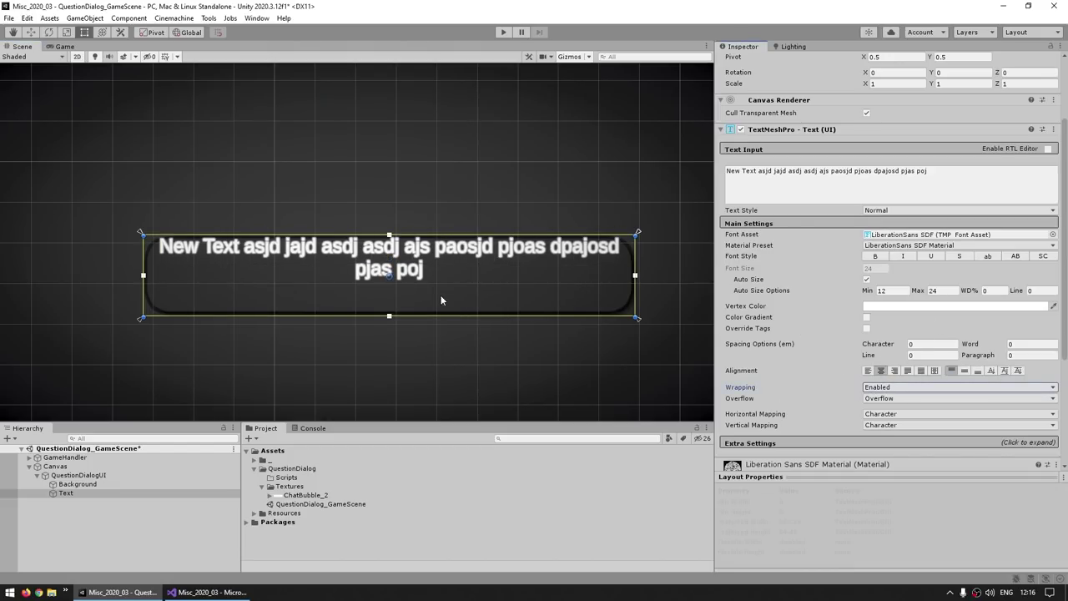
left_click(737, 404)
left_click(886, 402)
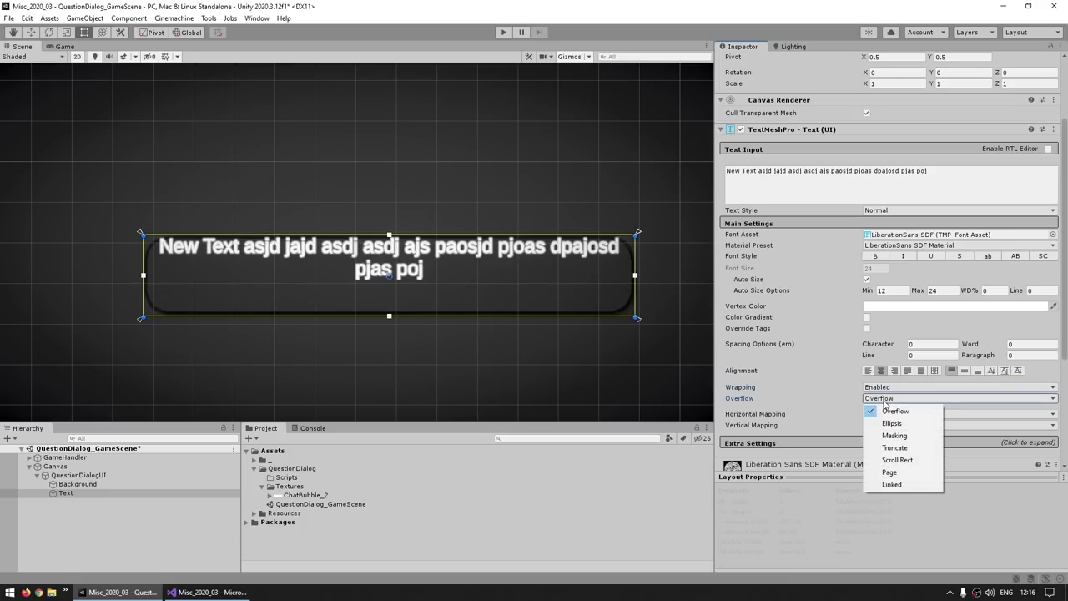
left_click(868, 411)
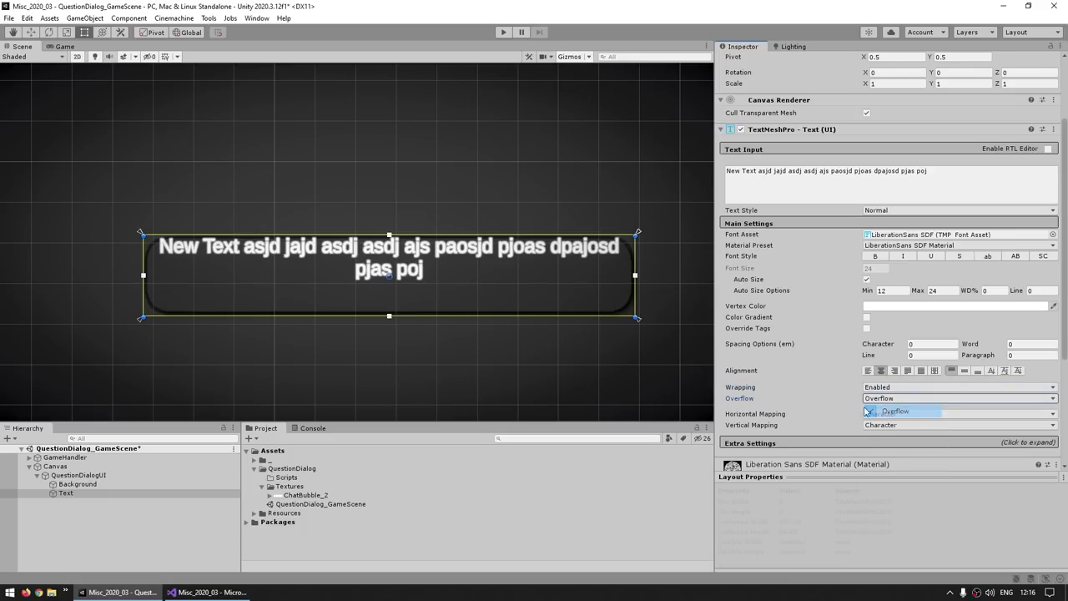
- Inset the Text rectangle on all four sides to leave a margin inside the dialog background
left_click_drag(637, 280, 616, 281)
left_click_drag(144, 281, 166, 281)
left_click_drag(392, 236, 392, 249)
left_click_drag(392, 317, 392, 298)
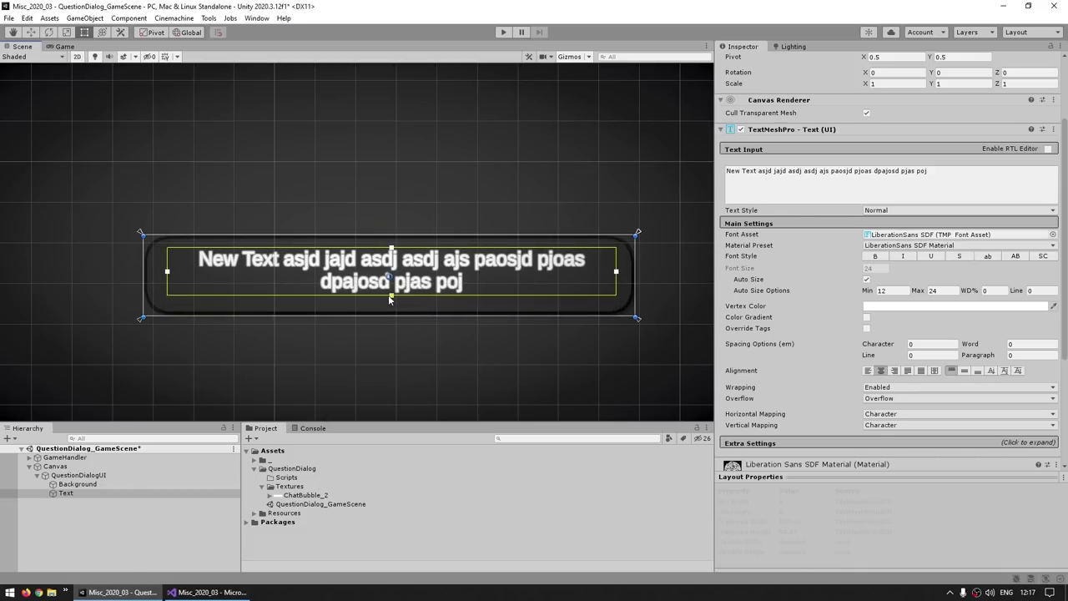
- Enlarge the QuestionDialogUI rectangle to about 679 by 189 and move it near the canvas centre, then check it in the game view
left_click(78, 474)
scroll(443, 338, "down", 6)
middle_click_drag(478, 331, 432, 332)
left_click_drag(544, 264, 588, 207)
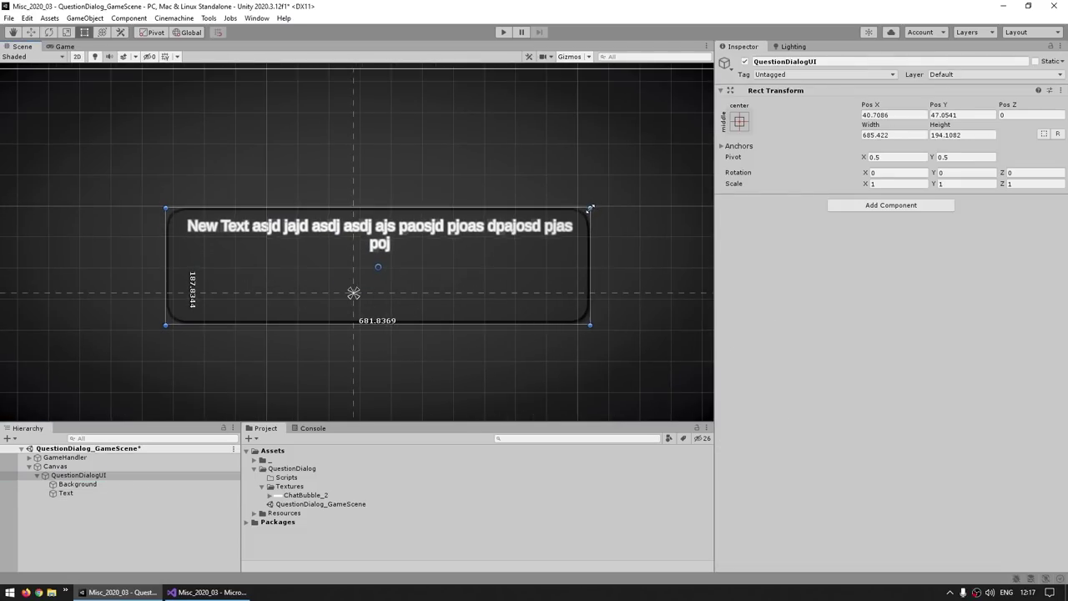
left_click_drag(323, 276, 294, 294)
left_click(64, 46)
left_click(20, 47)
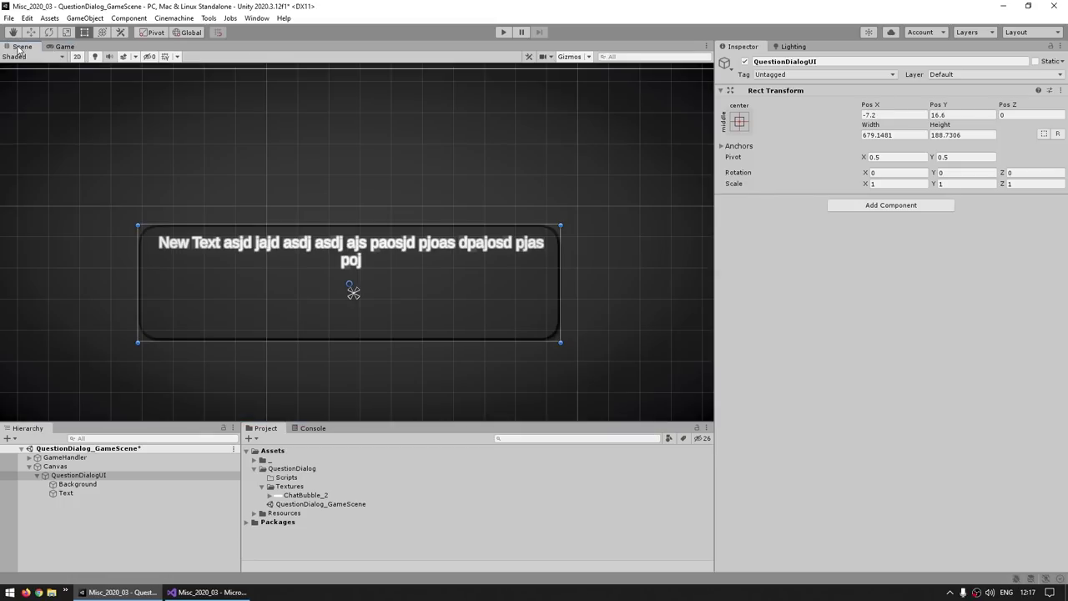